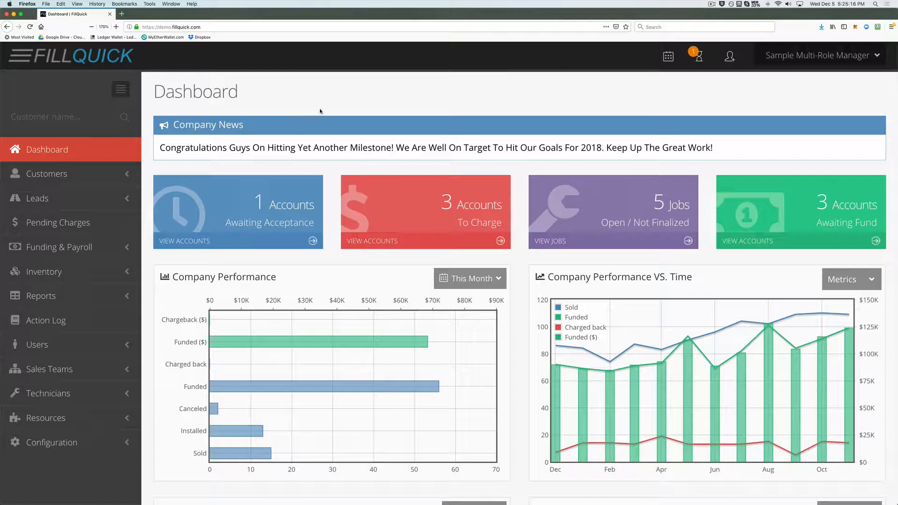
Open the new lead form and review its fields and the available lead source options
left_click(93, 196)
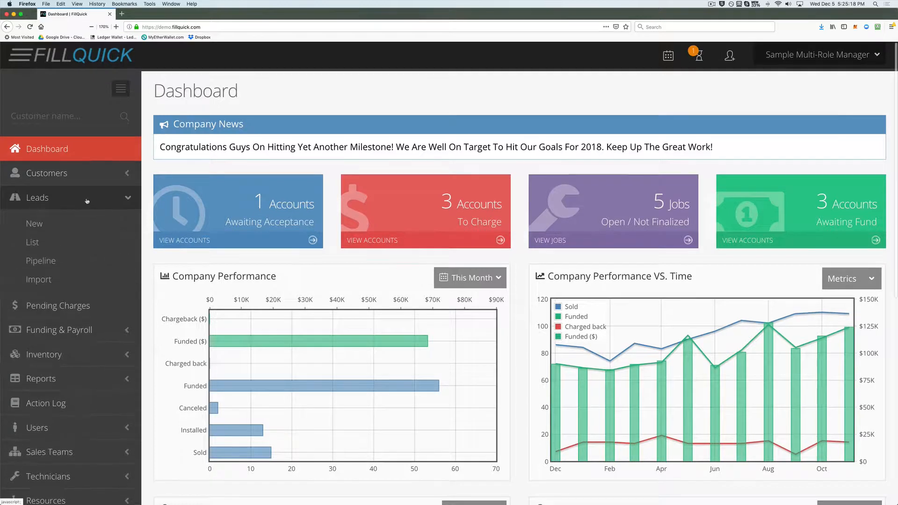
scroll(87, 200, "down", 1)
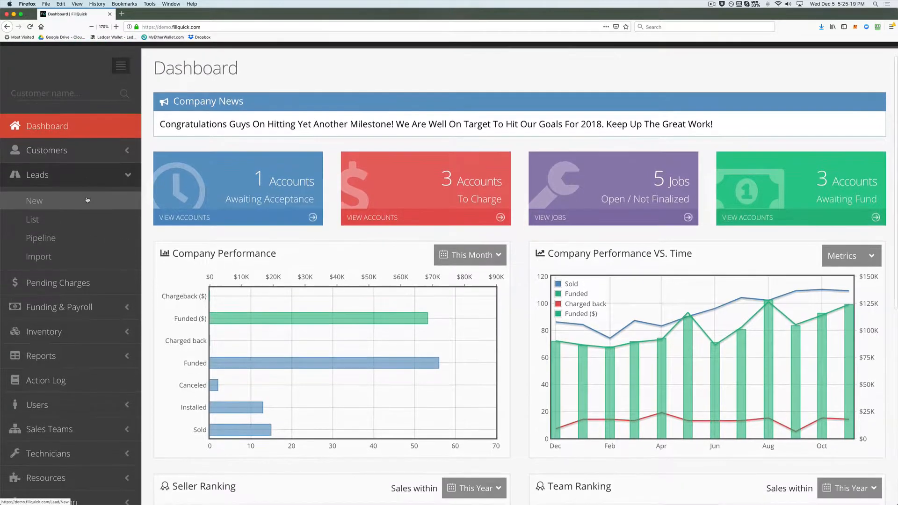
left_click(57, 206)
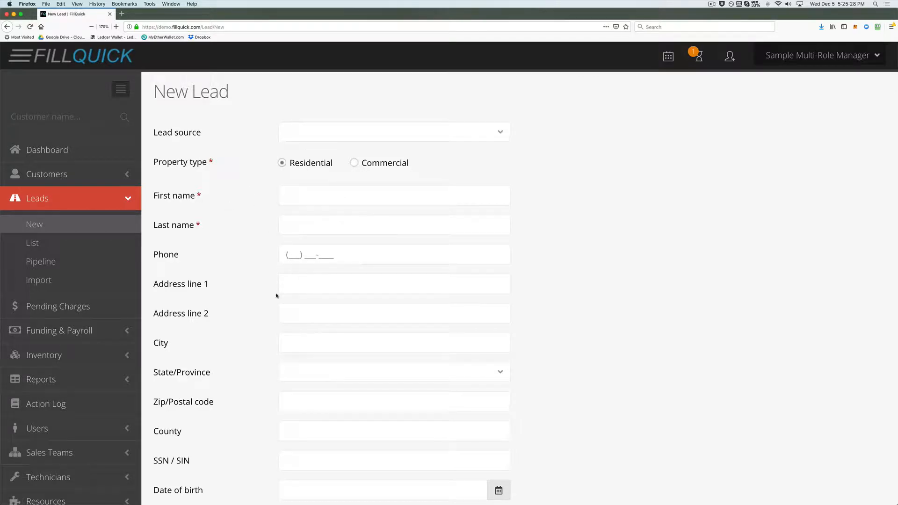
scroll(435, 277, "down", 5)
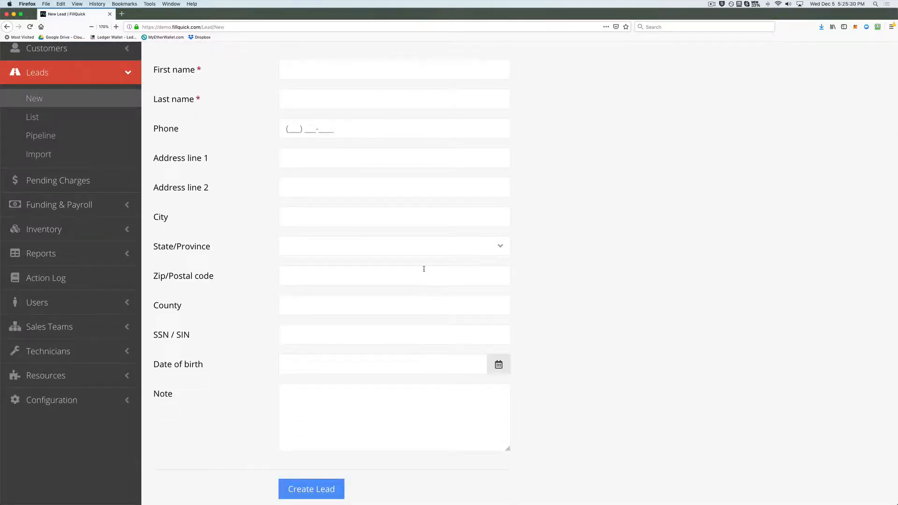
scroll(424, 269, "up", 5)
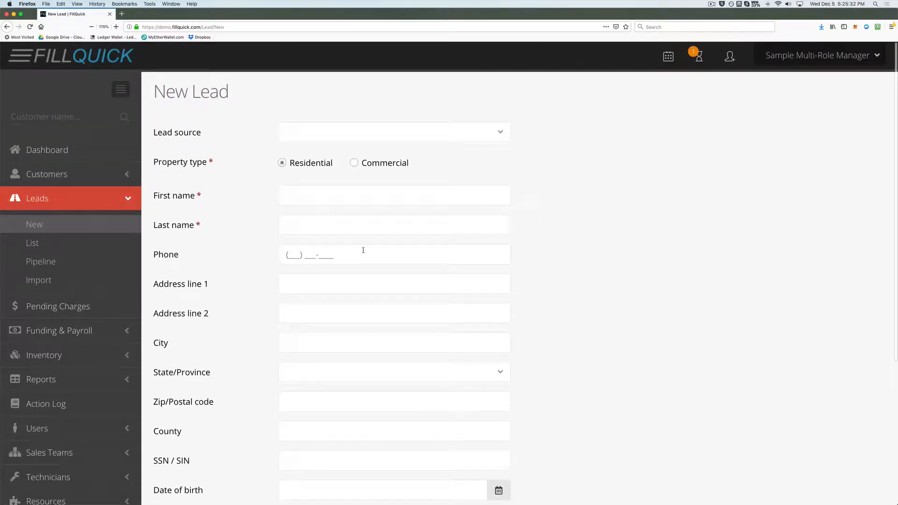
left_click(501, 132)
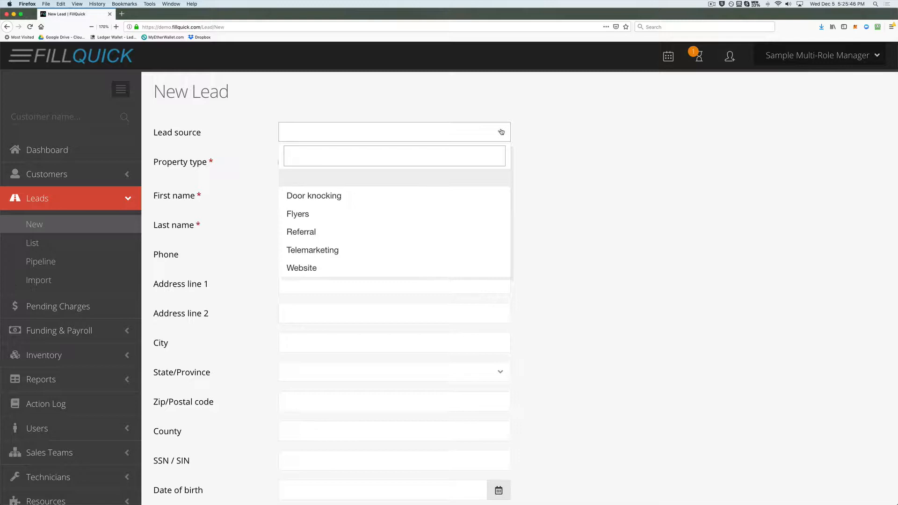
left_click(501, 132)
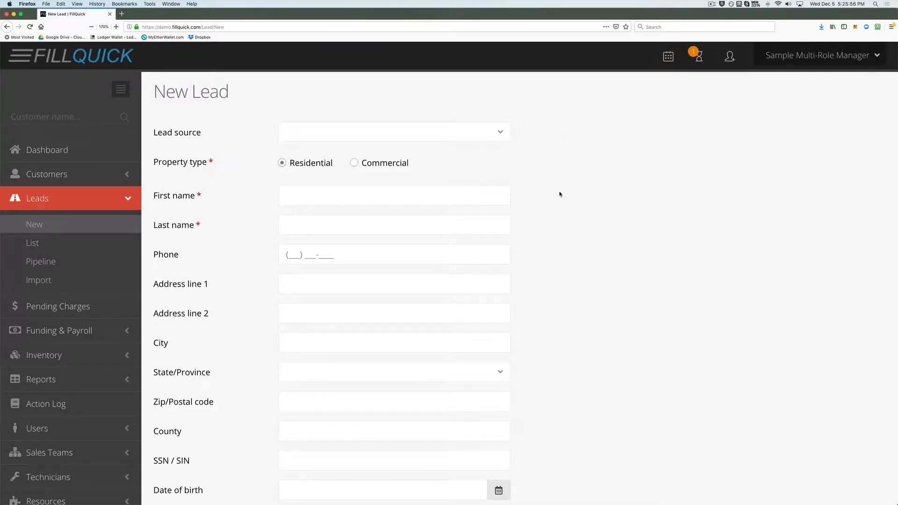
scroll(560, 195, "down", 3)
scroll(559, 194, "up", 3)
Open the lead import page and review the instruction for uploading the leads CSV file
left_click(50, 280)
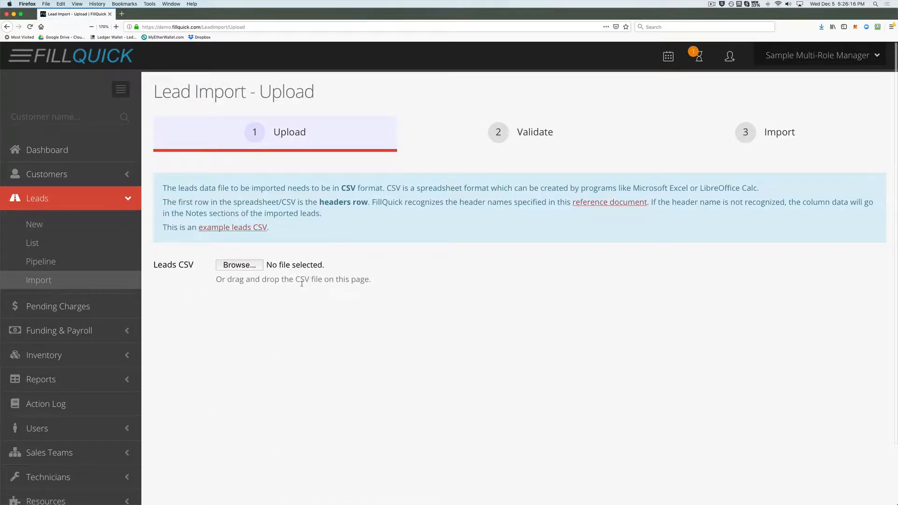
left_click_drag(294, 279, 374, 283)
left_click(300, 289)
left_click_drag(296, 279, 375, 279)
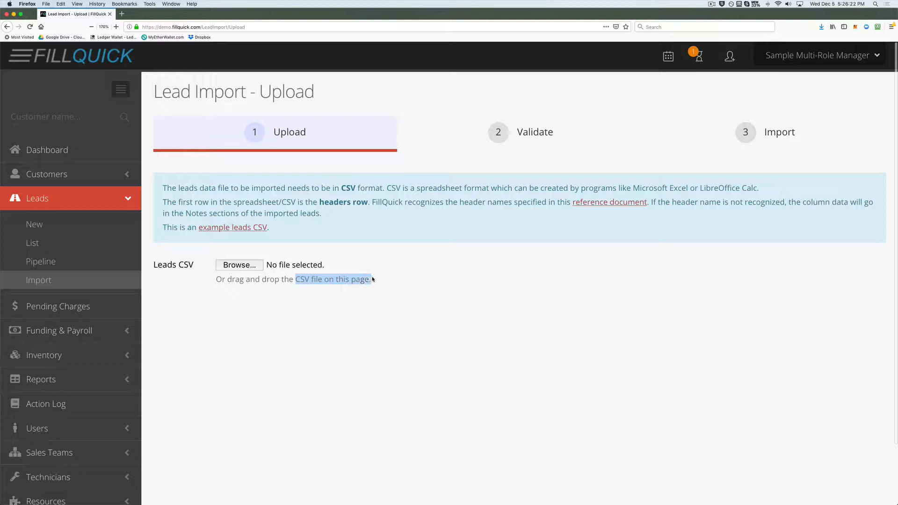
left_click(350, 288)
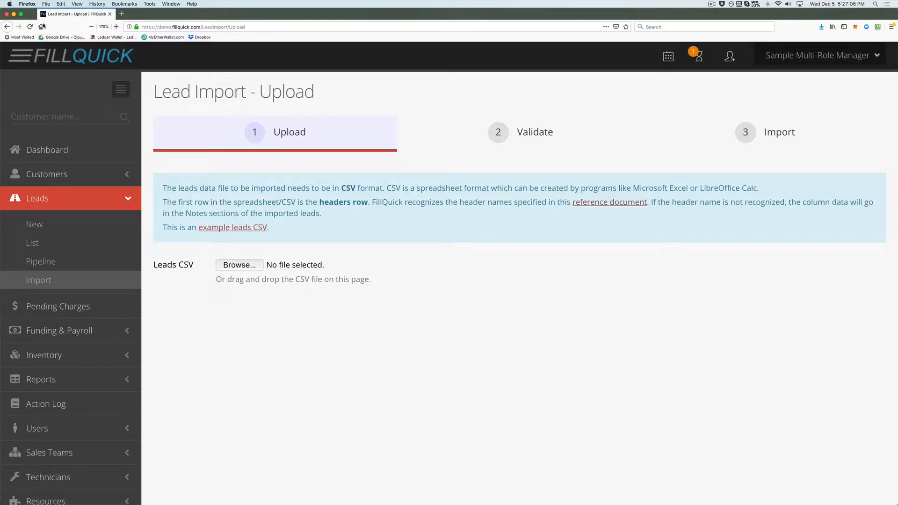
Switch from the browser to the Excel workbooks and zoom the LeadsImportSample sheet to 140%
left_click(14, 14)
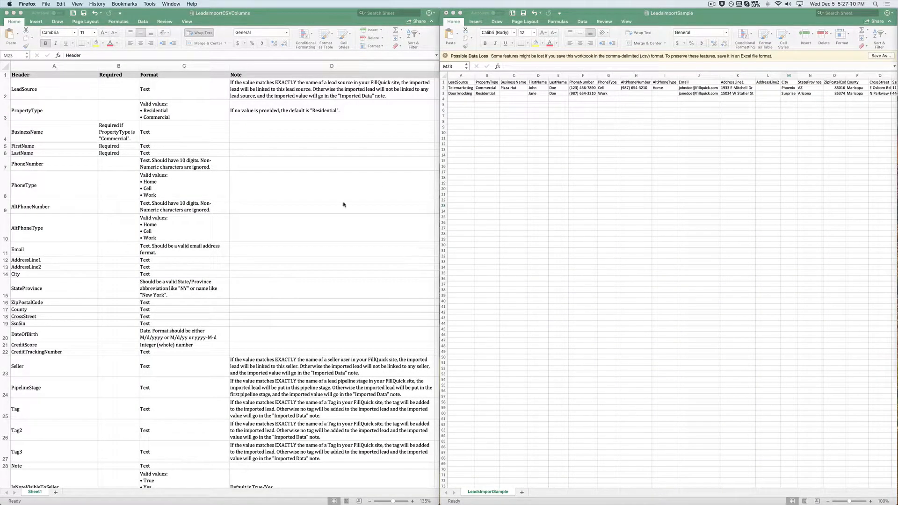
left_click(200, 20)
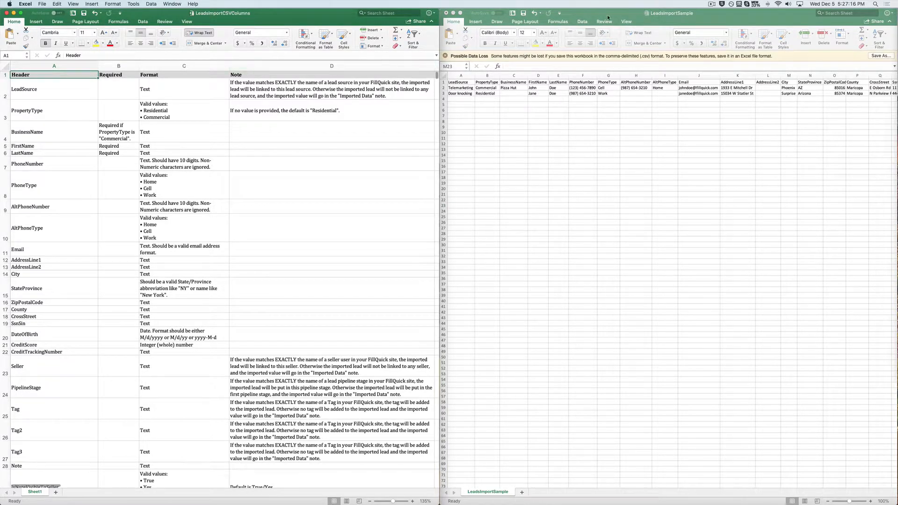
left_click(659, 14)
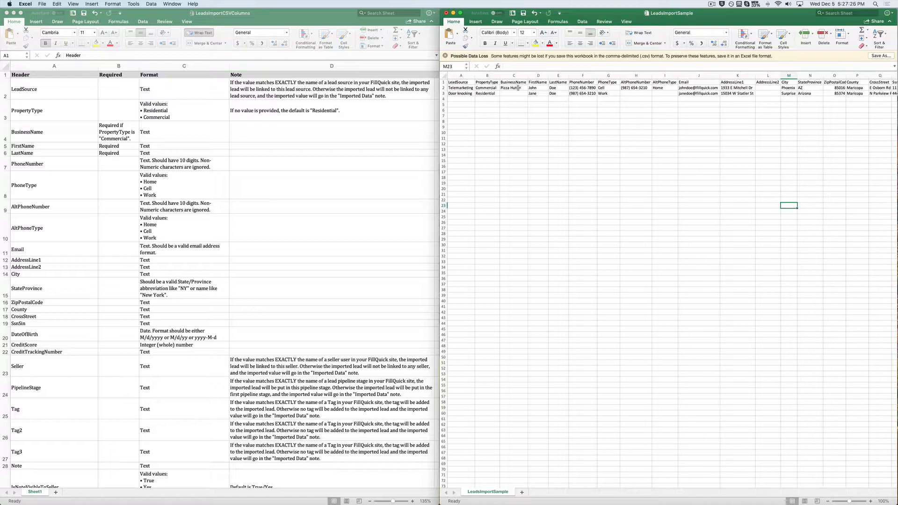
left_click(459, 82)
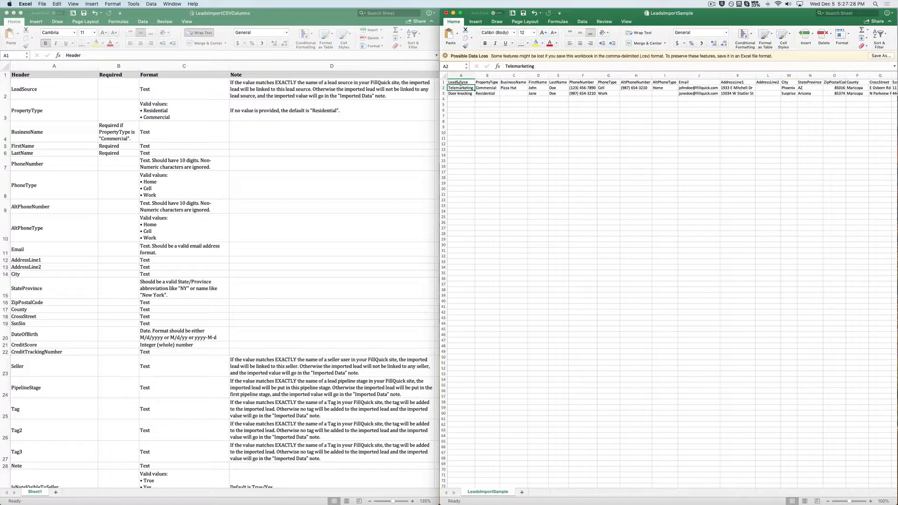
left_click(871, 502)
left_click(871, 502)
left_click(871, 501)
left_click(871, 501)
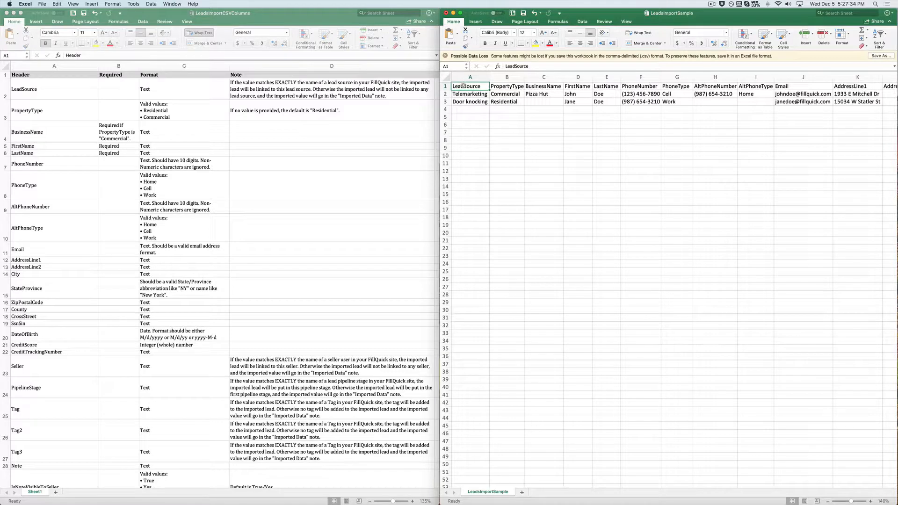
Examine the header row of LeadsImportSample, including the PropertyType, BusinessName and FirstName columns
left_click(504, 86)
left_click(545, 87)
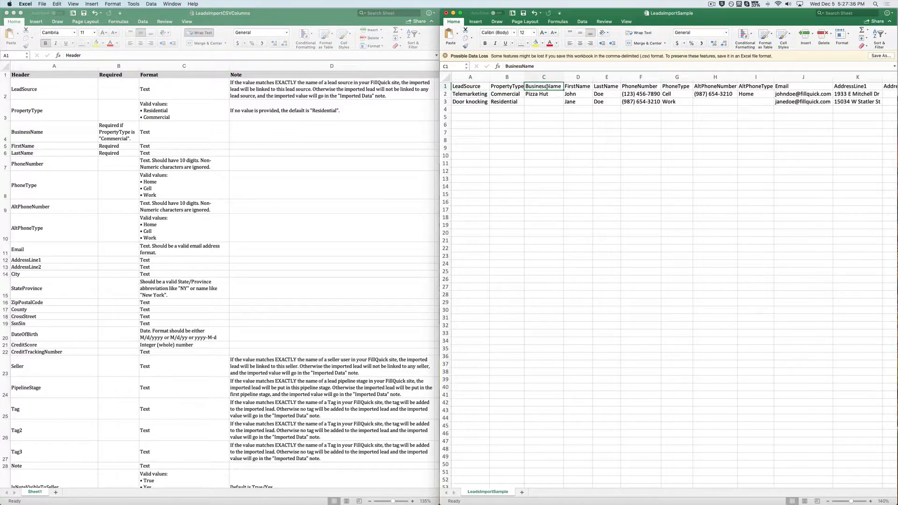
left_click(574, 87)
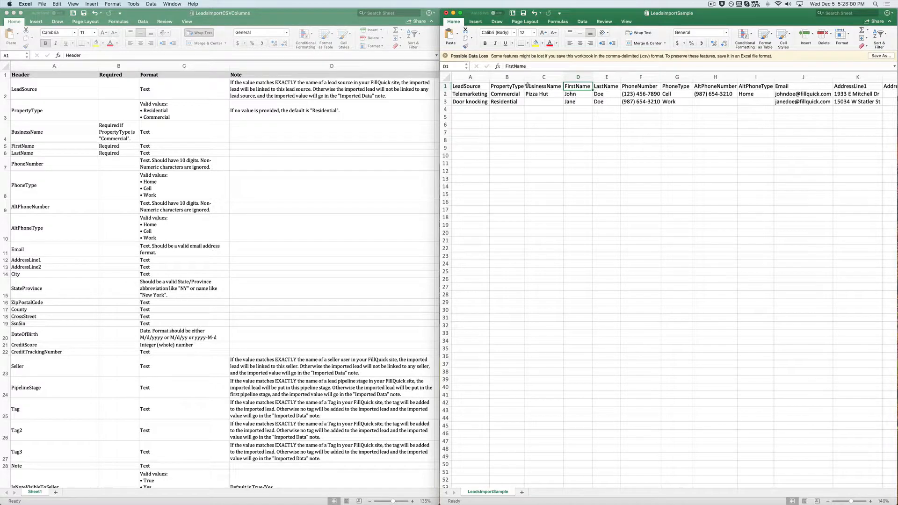
left_click(446, 86)
left_click(590, 144)
left_click(446, 86)
left_click(548, 109)
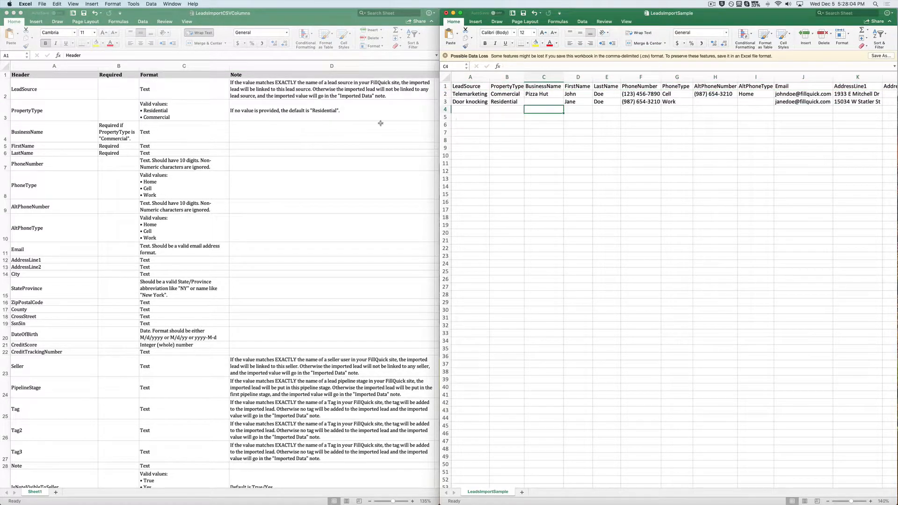
Check in the Required column of LeadsImportCSVColumns which lead fields are mandatory, from LeadSource to LastName
left_click(223, 17)
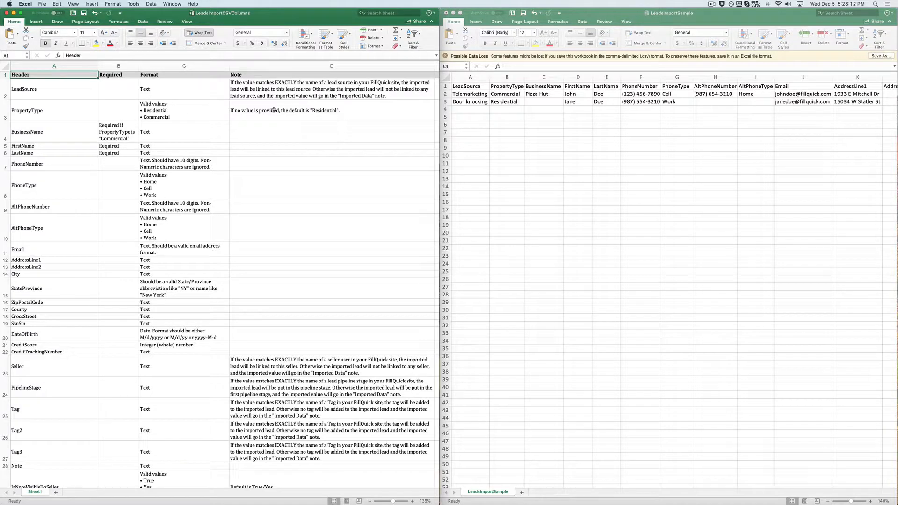
left_click(128, 97)
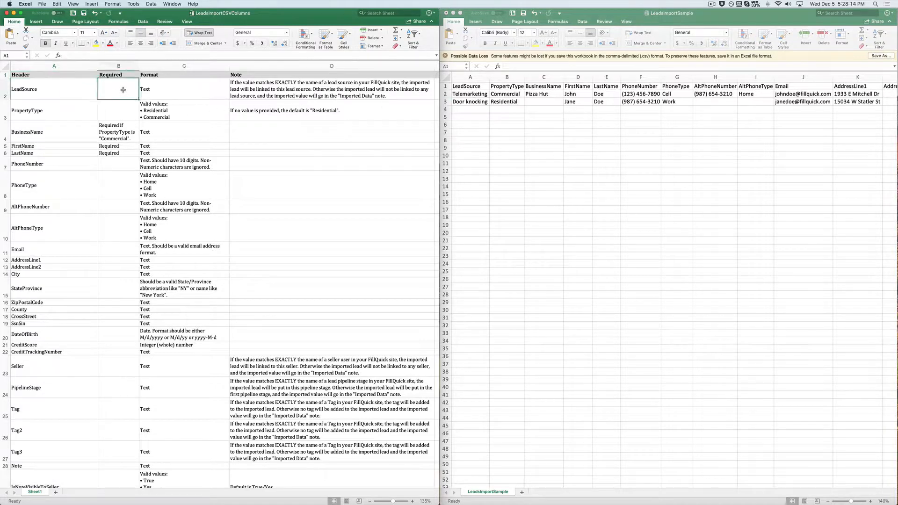
left_click(122, 135)
left_click(122, 147)
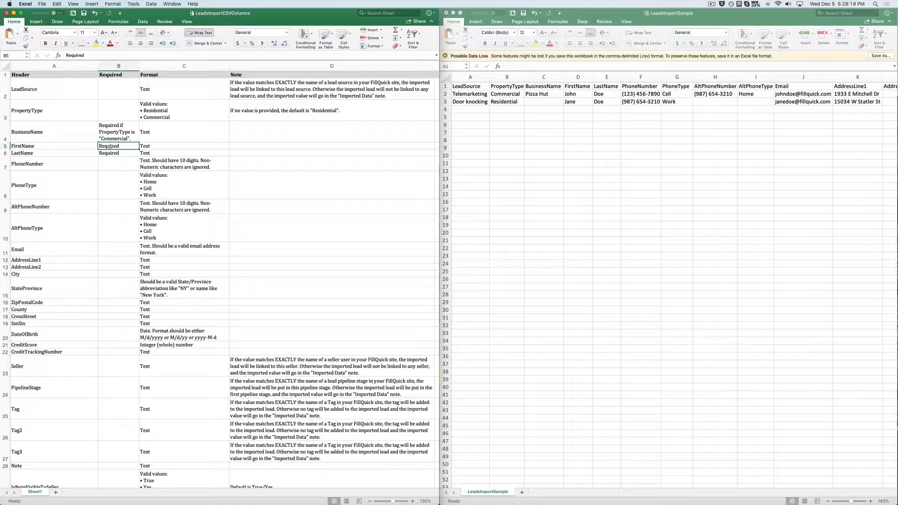
left_click(109, 154)
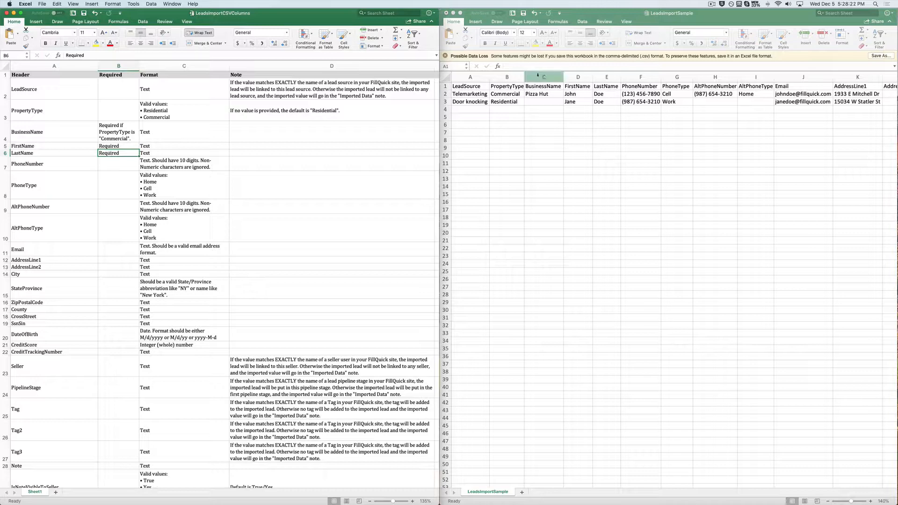
Compare the sample's FirstName, LastName, PropertyType and BusinessName entries with the requirements in LeadsImportCSVColumns
left_click(576, 86)
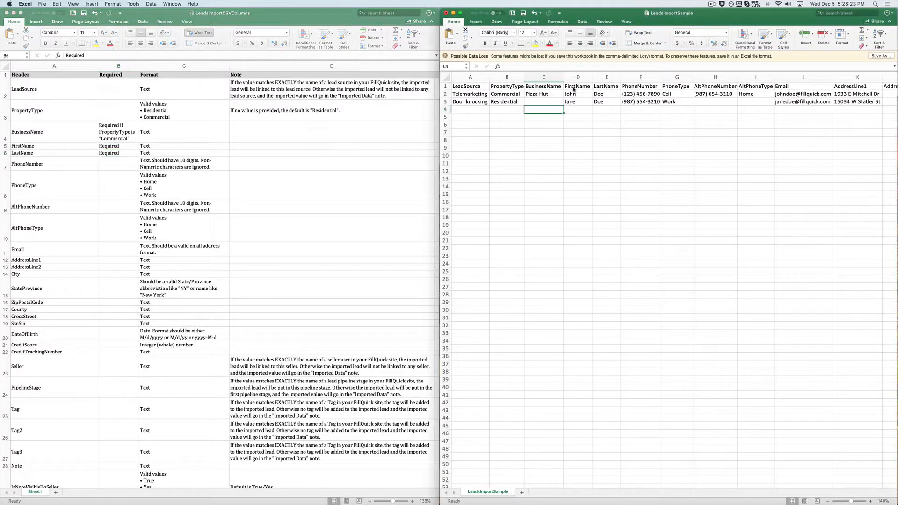
left_click(602, 87)
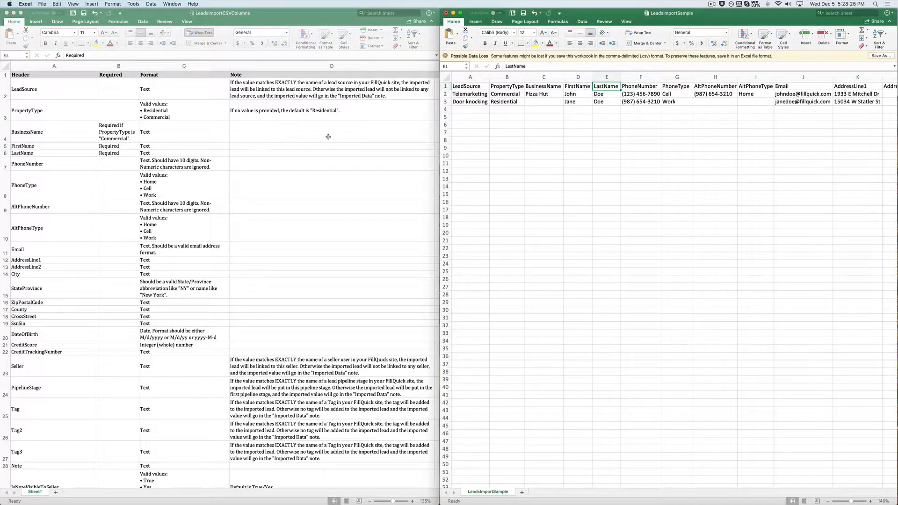
left_click(502, 94)
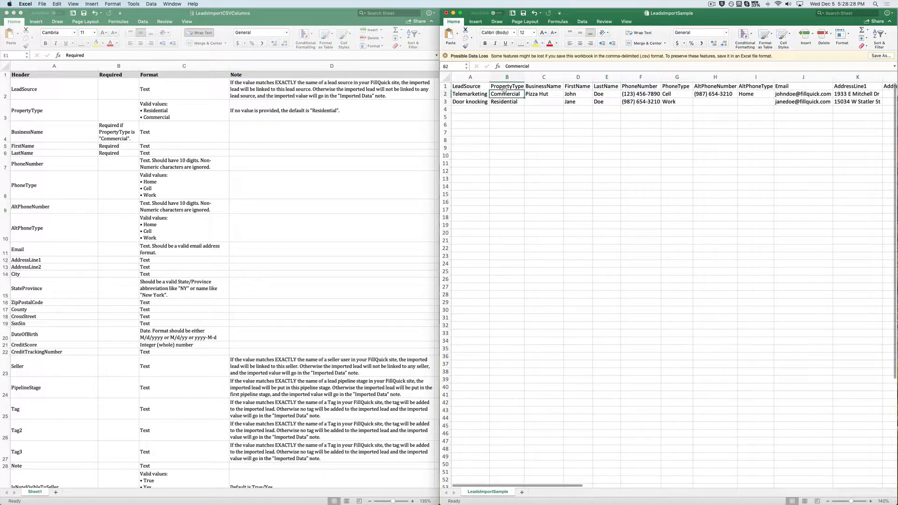
left_click(128, 133)
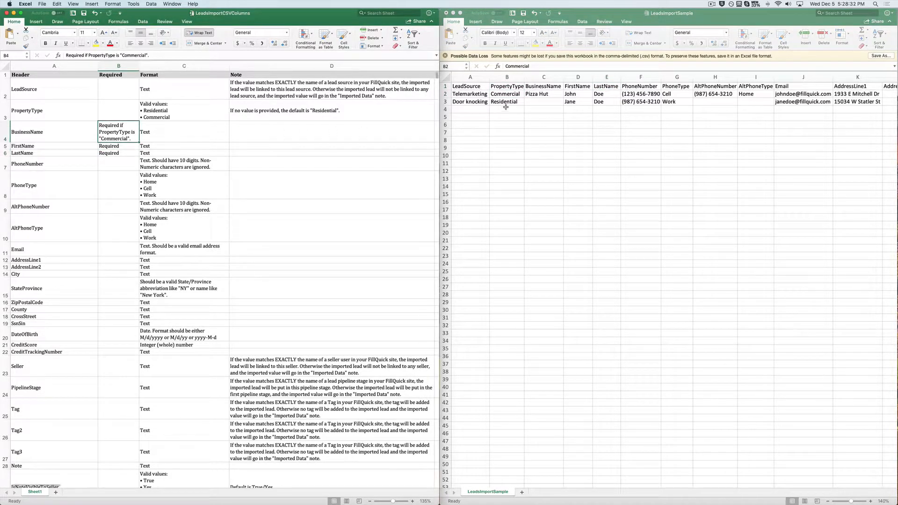
left_click(541, 93)
left_click(541, 93)
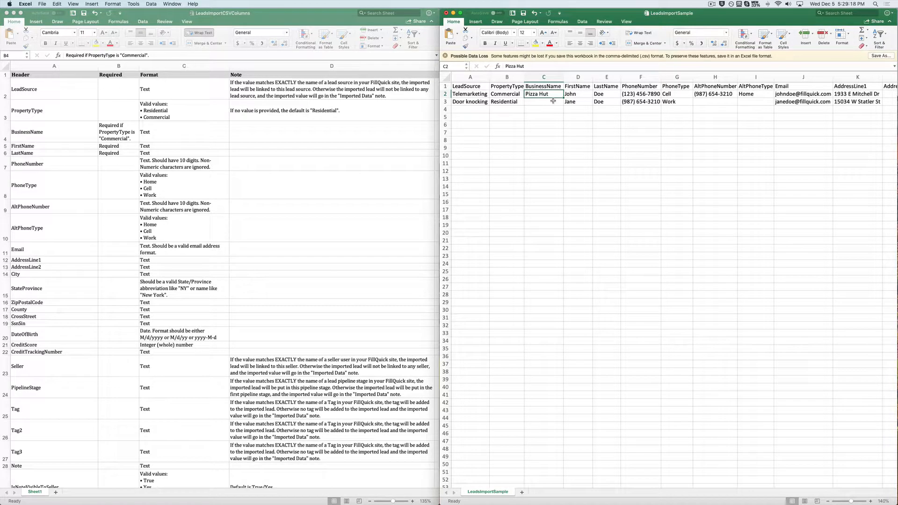
Widen column AC of LeadsImportSample to fit the IsImportedDataNoteVisibleToSeller header
scroll(729, 157, "right", 10)
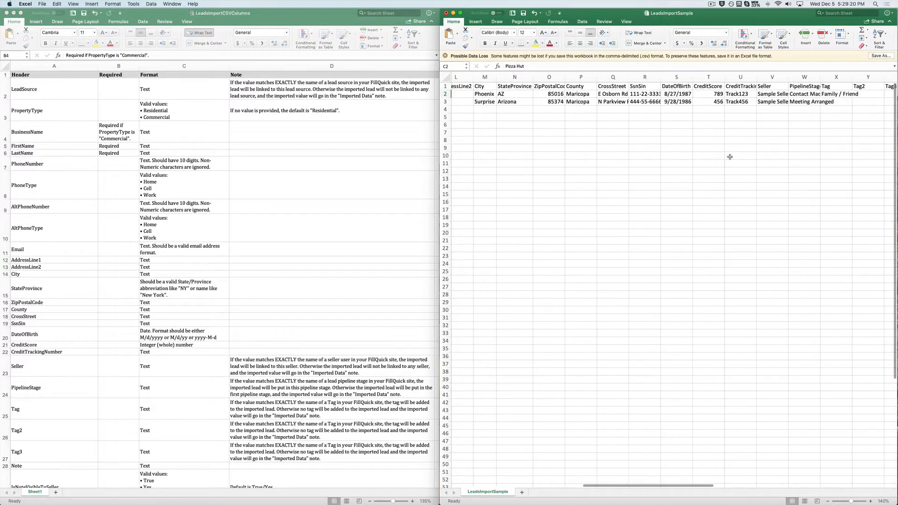
scroll(730, 157, "right", 10)
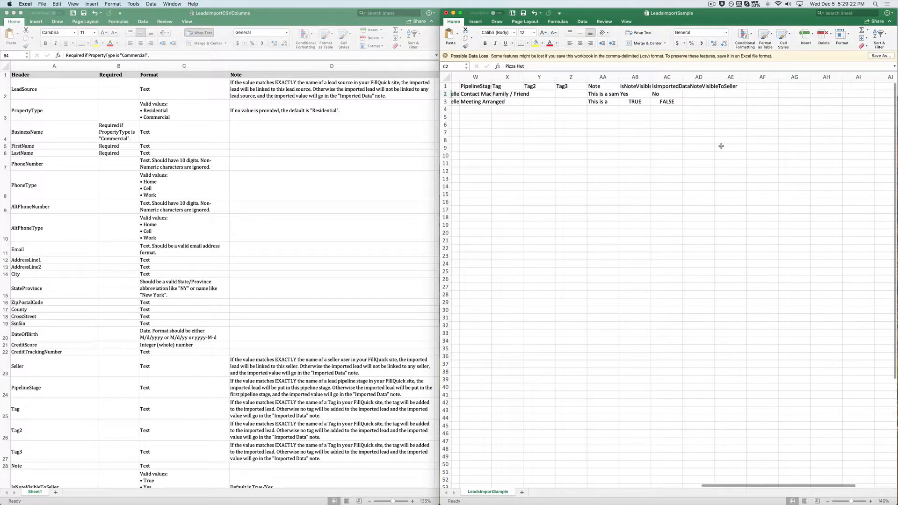
double_click(683, 77)
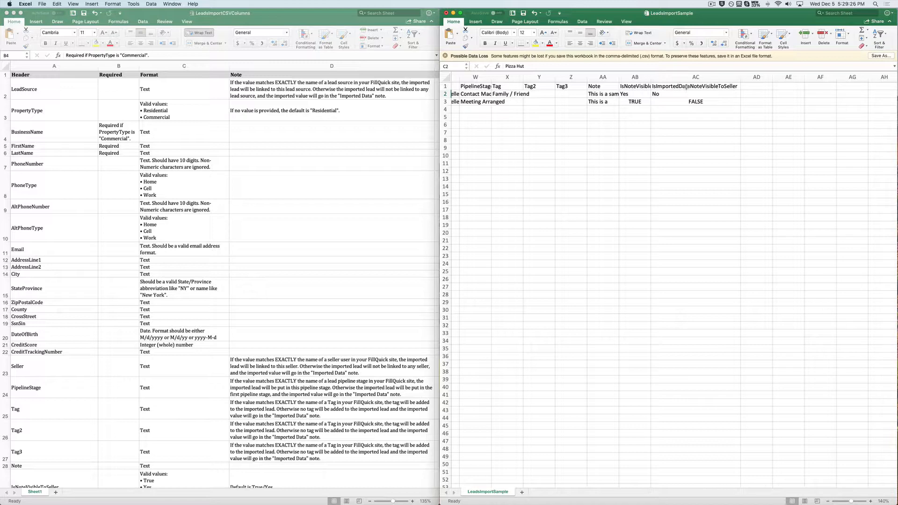
Add a custom "Permit required" header in AD1 and enter "yes" for the first lead in AD2
left_click(686, 87)
left_click(760, 88)
type("Perm")
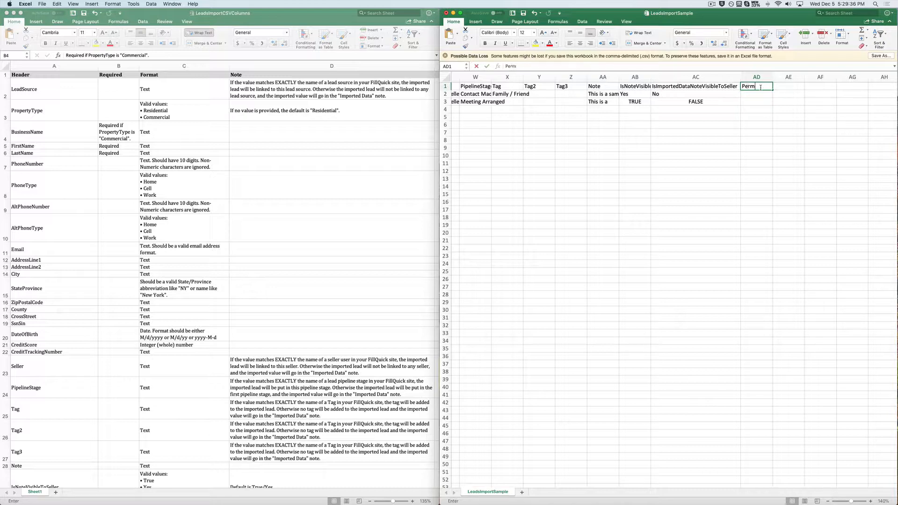
type("it required")
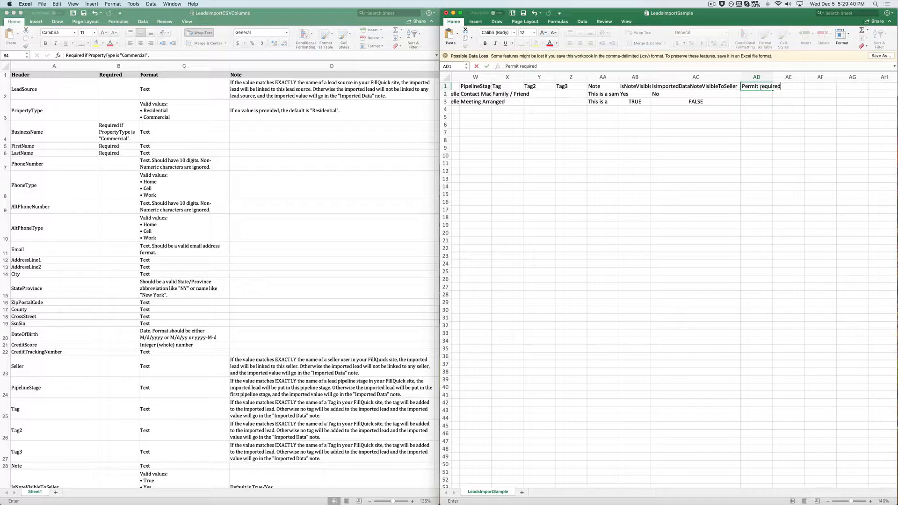
key("Return")
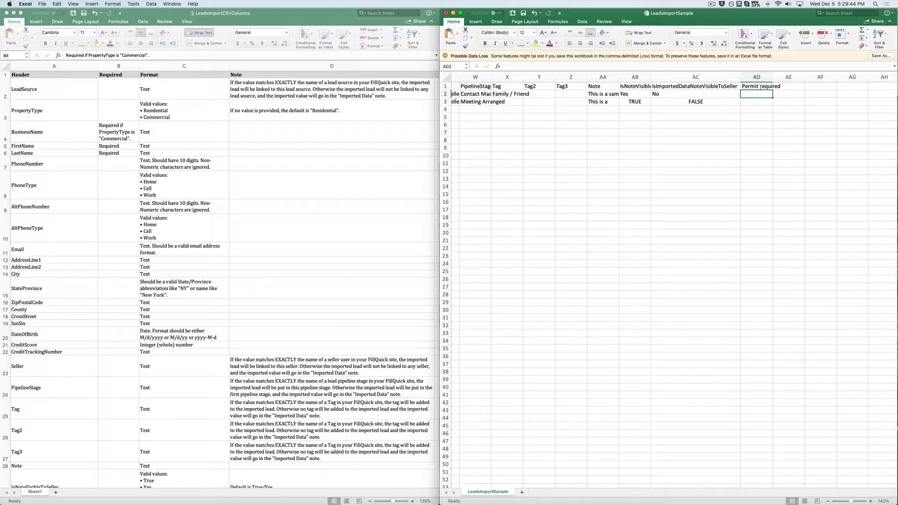
type("yes")
key("Return")
key("Return")
Review the two sample lead rows in LeadsImportSample and the empty row below them, starting from the first column
key("Home")
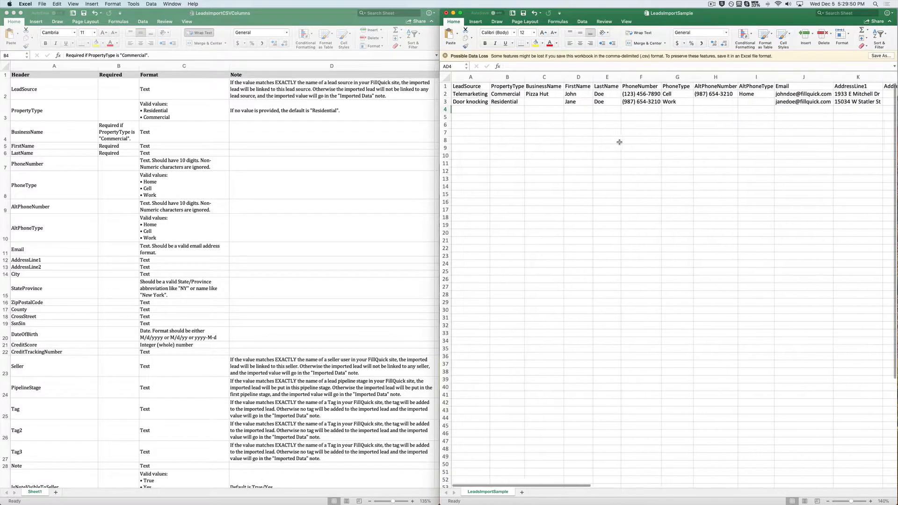
left_click(445, 94)
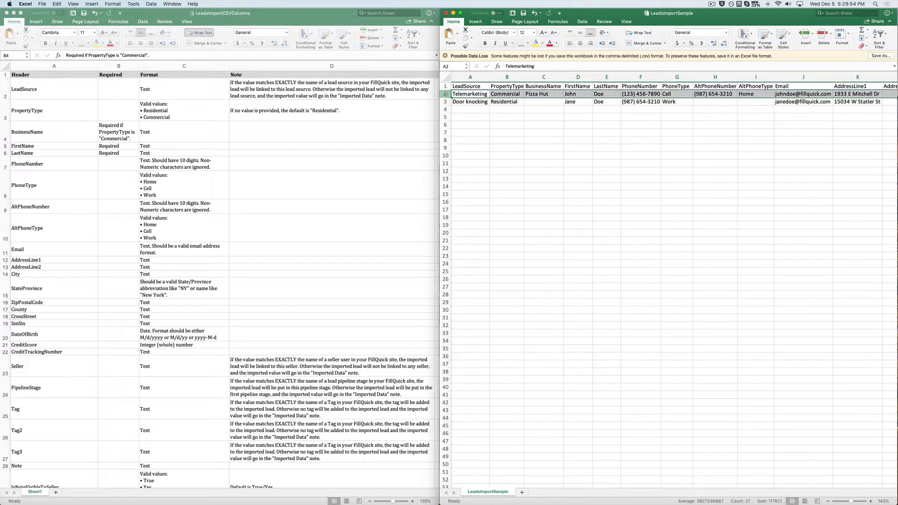
left_click(444, 102)
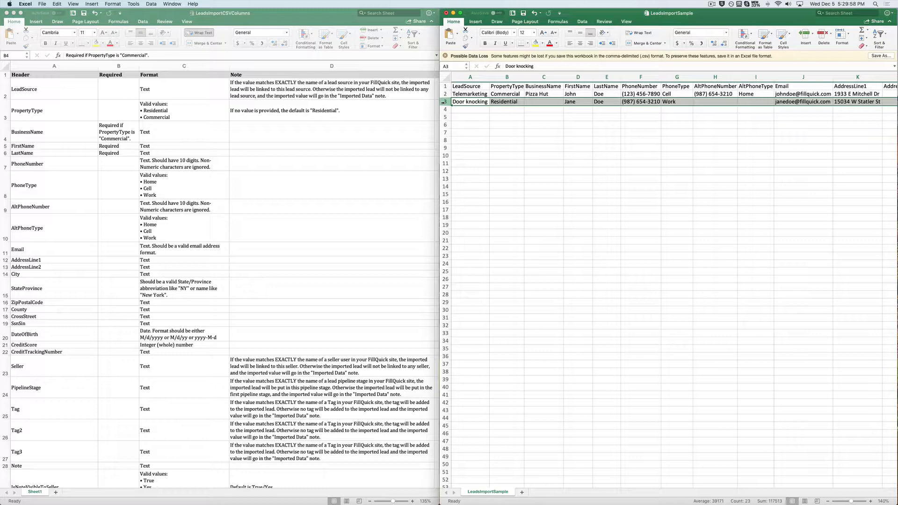
left_click(445, 94)
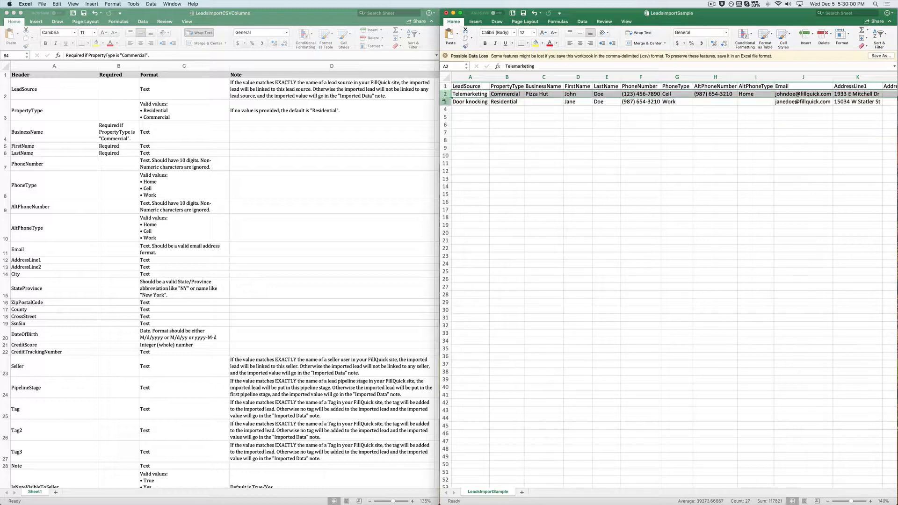
left_click(444, 102)
left_click(446, 109)
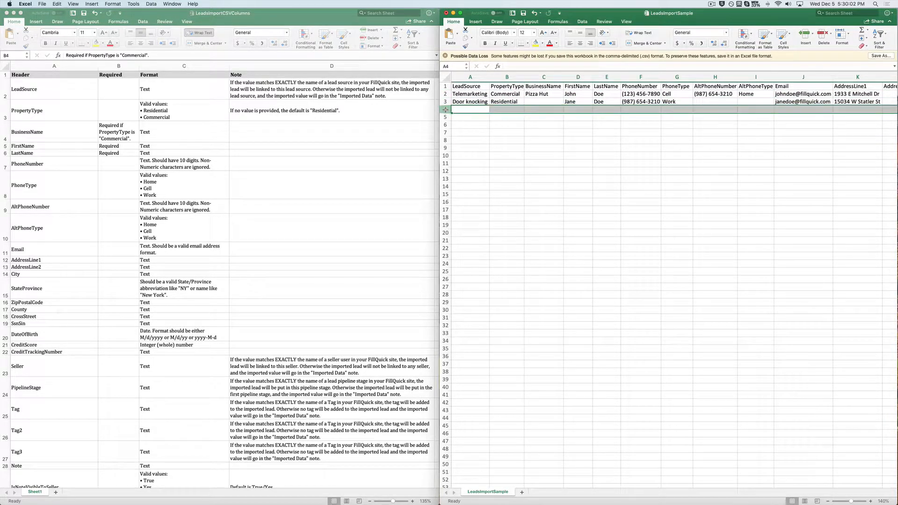
Widen column AD of LeadsImportSample to fit the "Permit required" header
scroll(612, 131, "right", 9)
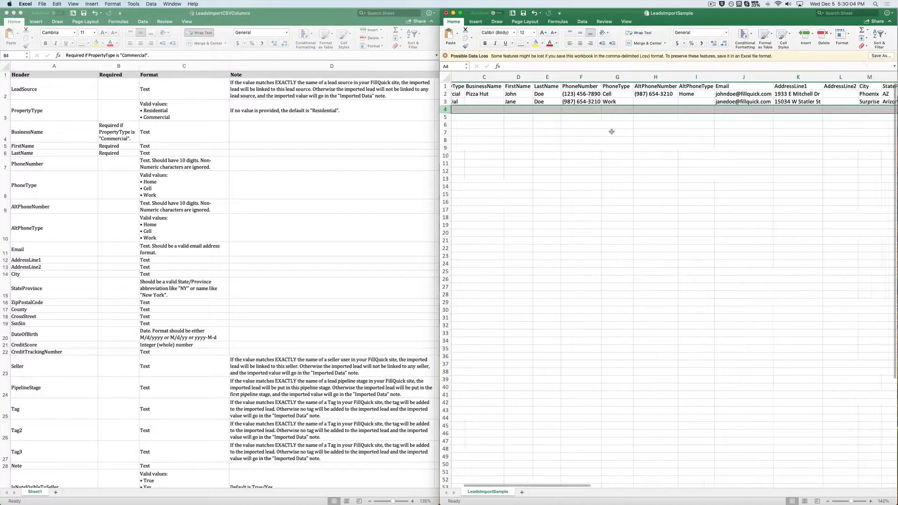
scroll(611, 132, "right", 14)
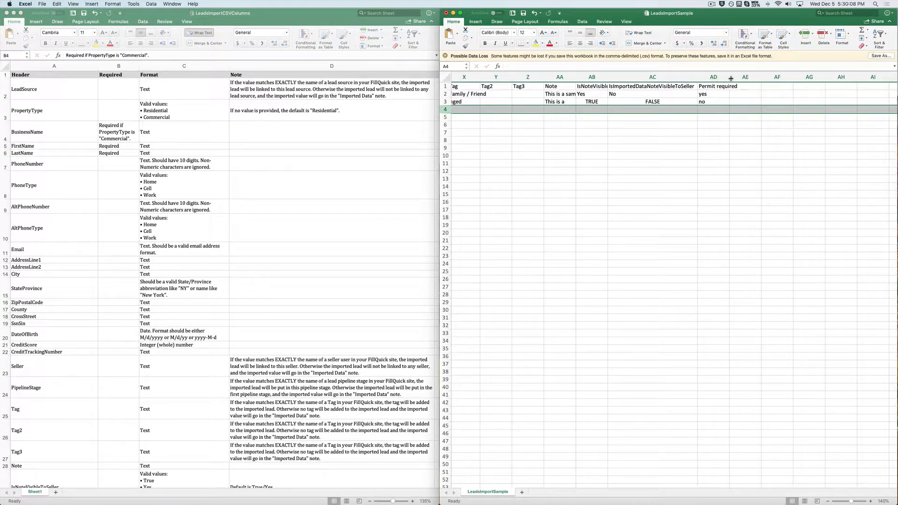
left_click_drag(729, 77, 731, 78)
Add a custom "Contact made" column in AE with "yes" for the first lead and "no" for the second, fitting its width
left_click(745, 86)
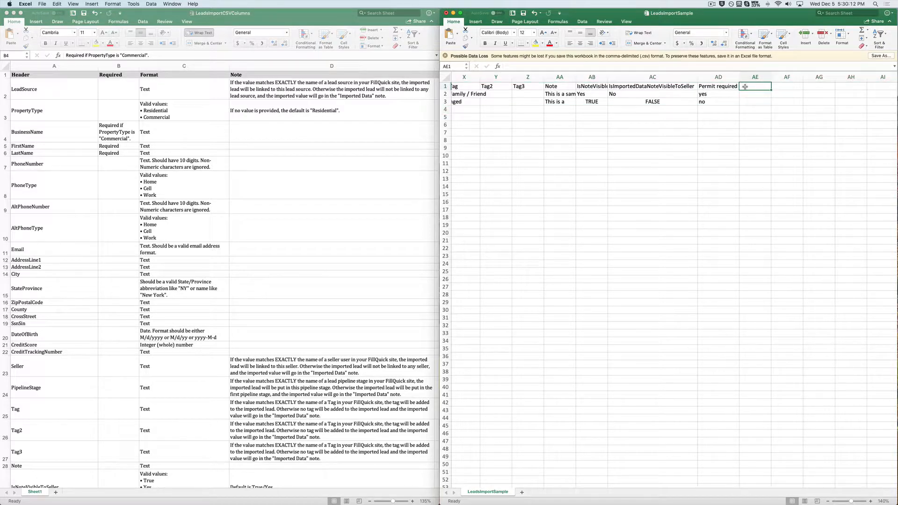
type("C")
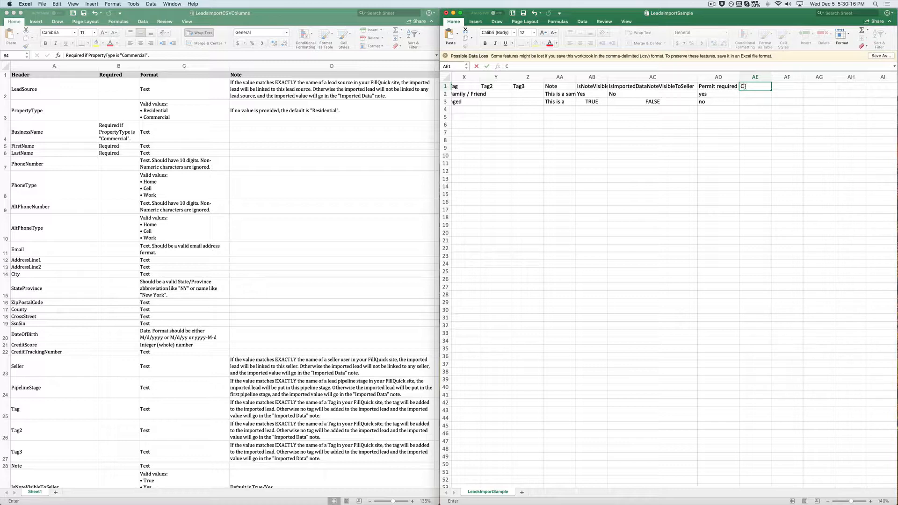
type("ontact made")
key("Return")
type("yes")
key("Return")
type("no")
key("Return")
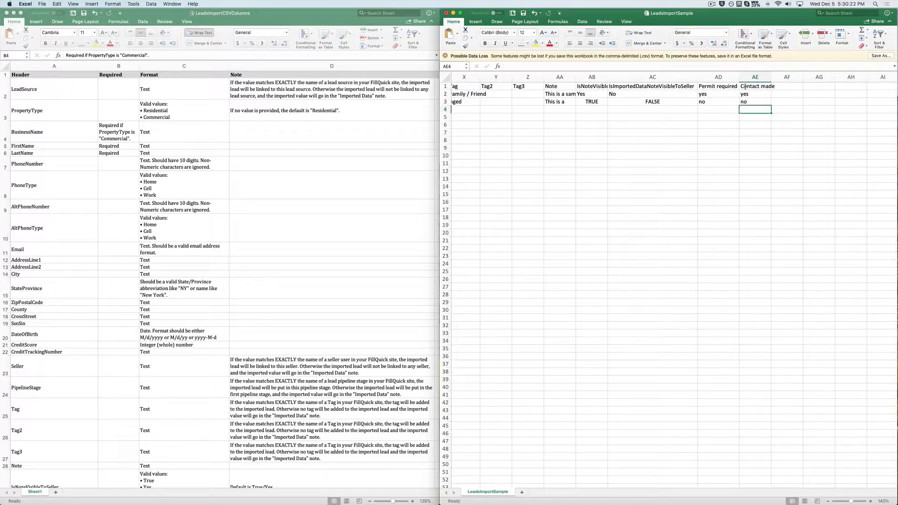
double_click(771, 77)
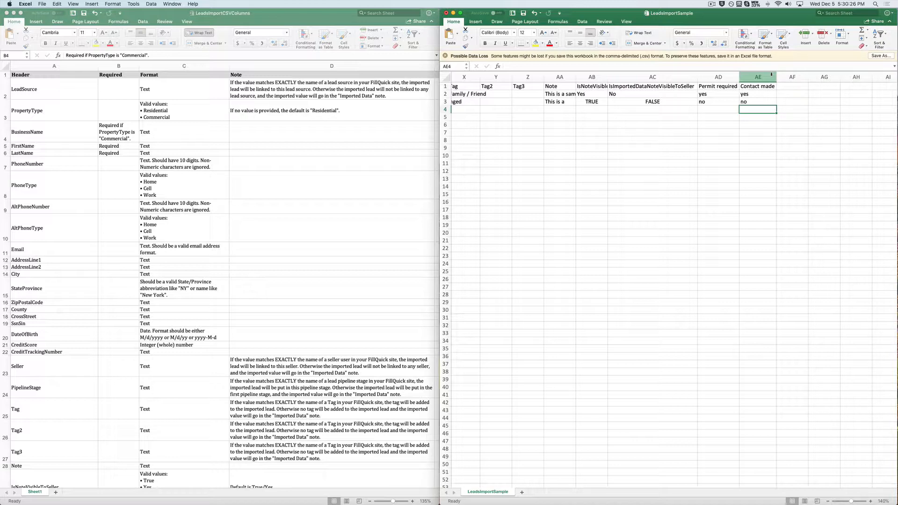
Review the custom "Permit required" and "Contact made" headers together with their values for both leads
left_click(721, 88)
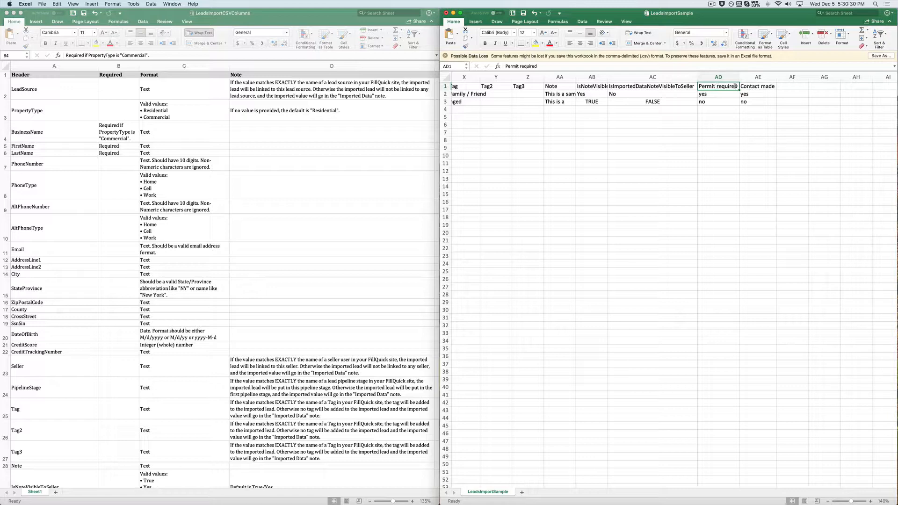
left_click(754, 85)
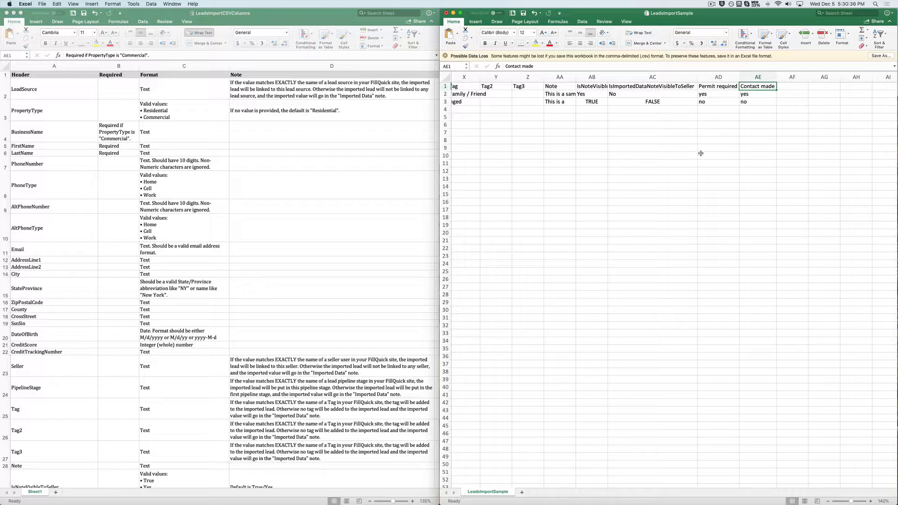
left_click(711, 95)
left_click_drag(712, 95, 754, 102)
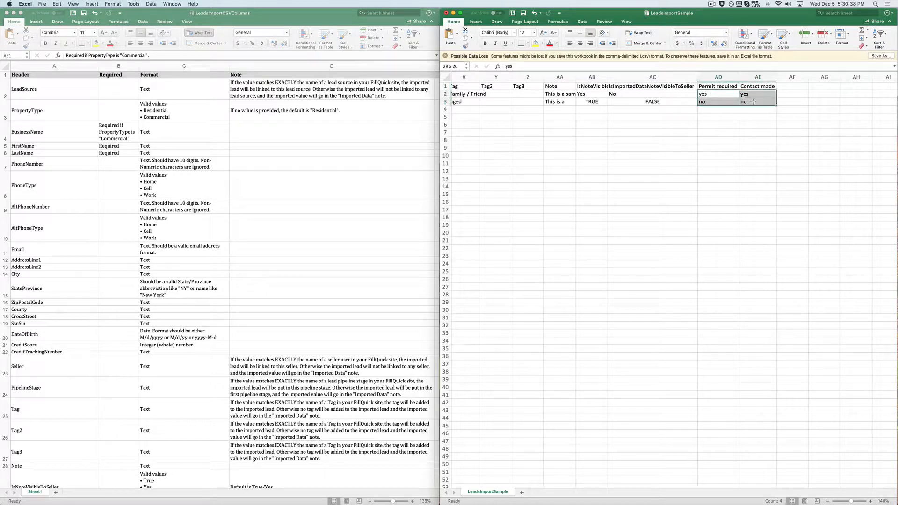
left_click(754, 134)
left_click(752, 96)
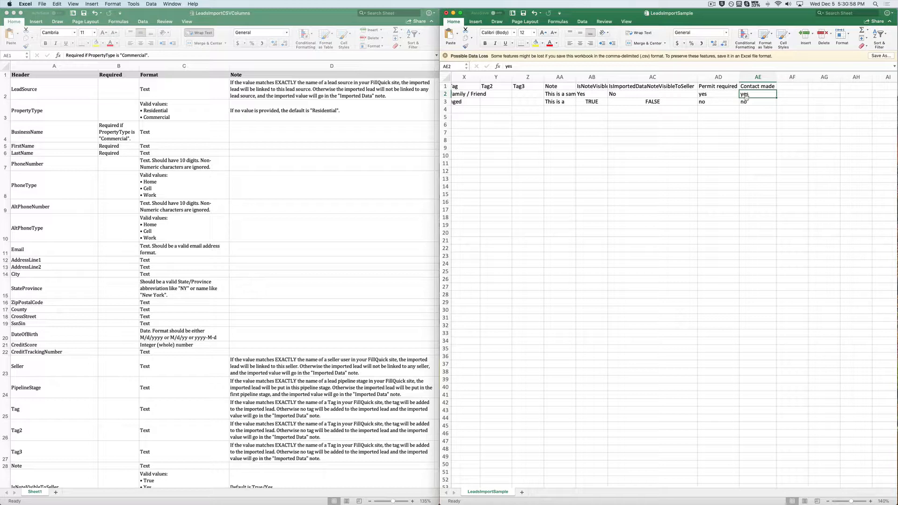
left_click(717, 87)
left_click(744, 87)
left_click(747, 93)
left_click(723, 87)
left_click(723, 93)
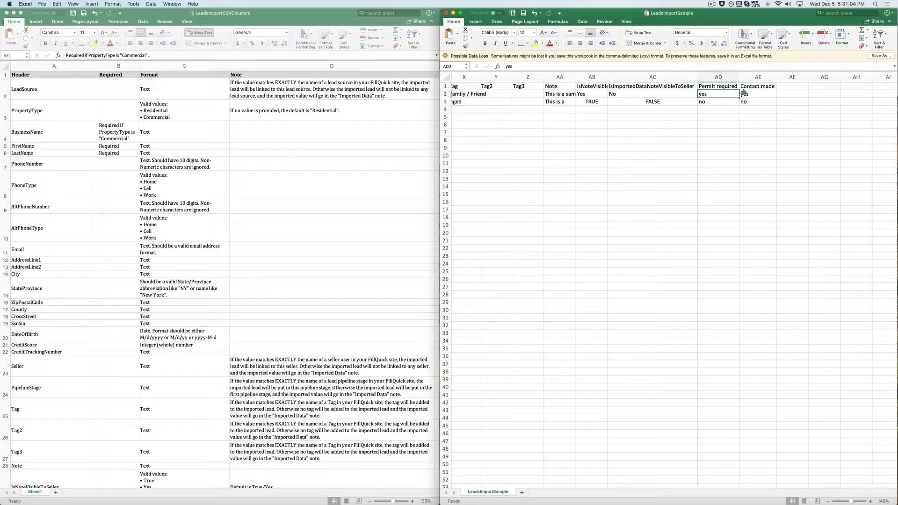
left_click(743, 87)
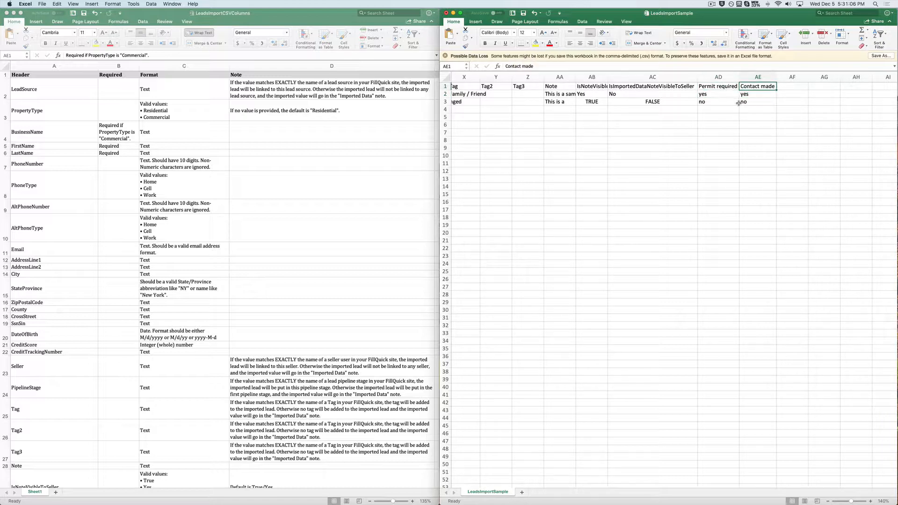
Review the standard headers from LeadSource to BusinessName and the leads' data beneath them in LeadsImportSample
scroll(694, 142, "left", 15)
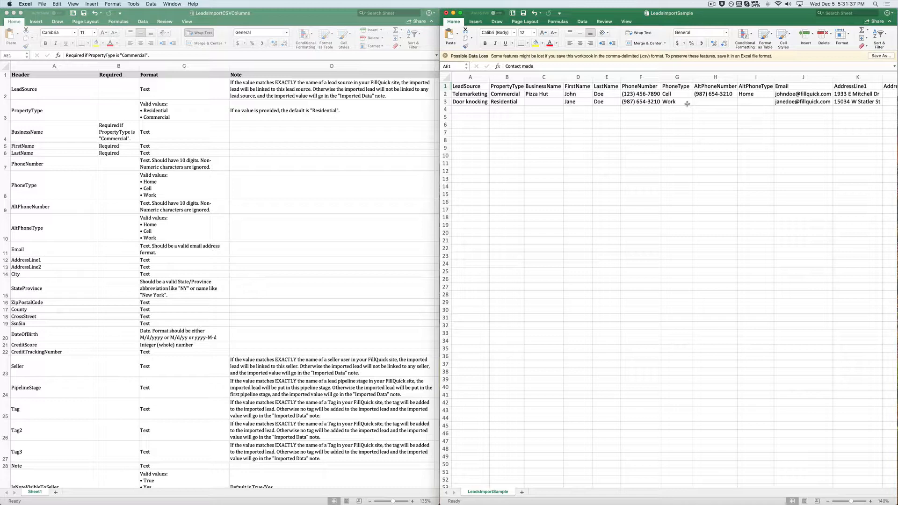
left_click(466, 86)
left_click(506, 87)
left_click(538, 88)
left_click(519, 102)
left_click(487, 95)
left_click_drag(491, 98, 662, 104)
left_click(646, 139)
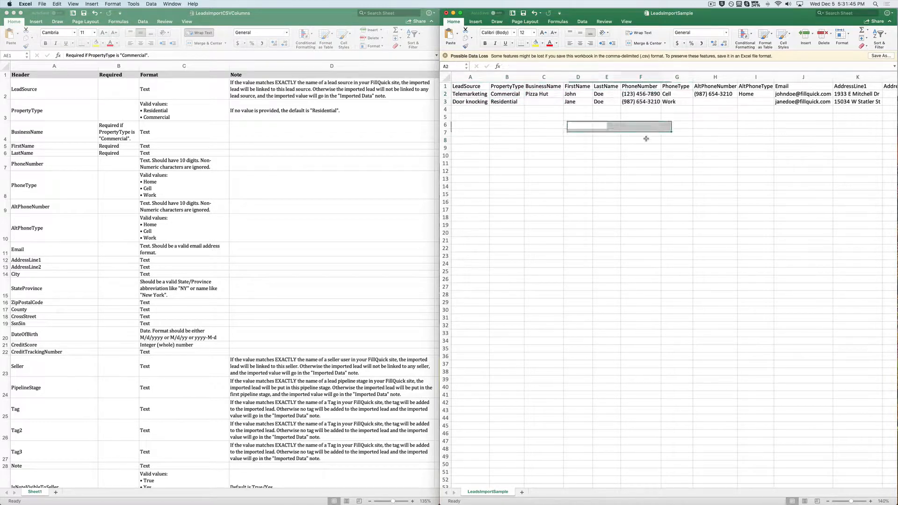
Check the Required entries for BusinessName, FirstName and LastName in LeadsImportCSVColumns
left_click(123, 133)
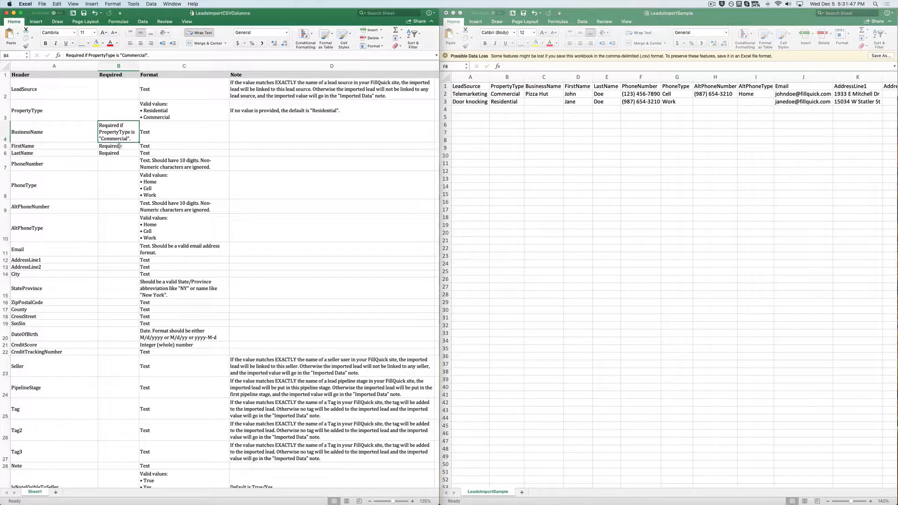
left_click(118, 146)
left_click(117, 152)
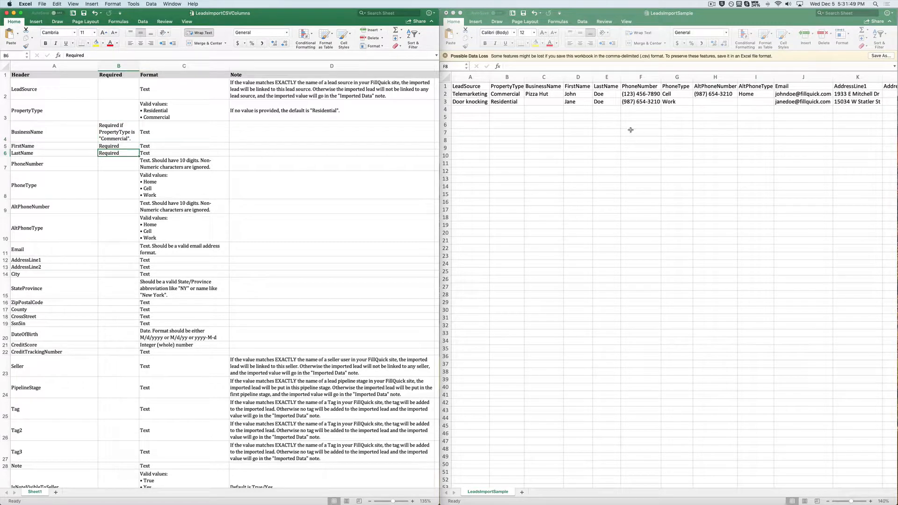
Clear the AddressLine1 values of both leads in LeadsImportSample, keeping the column header
scroll(632, 130, "right", 3)
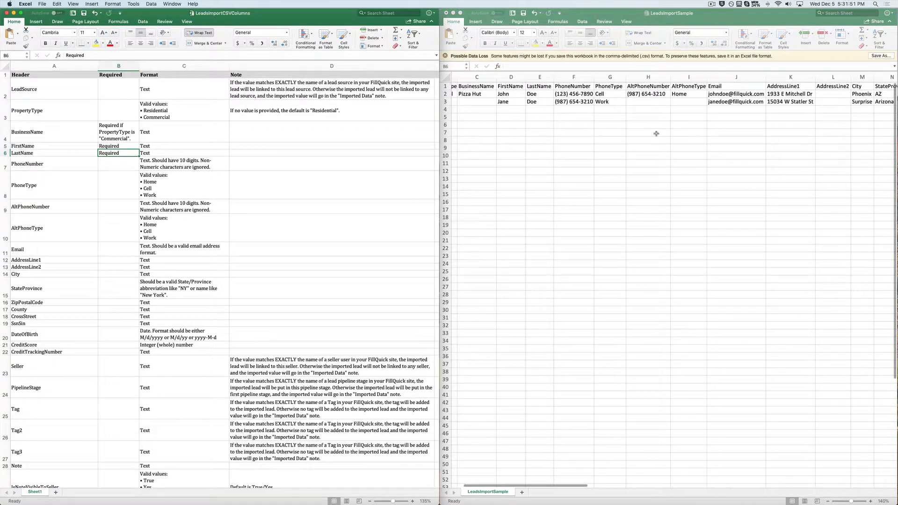
scroll(655, 133, "right", 3)
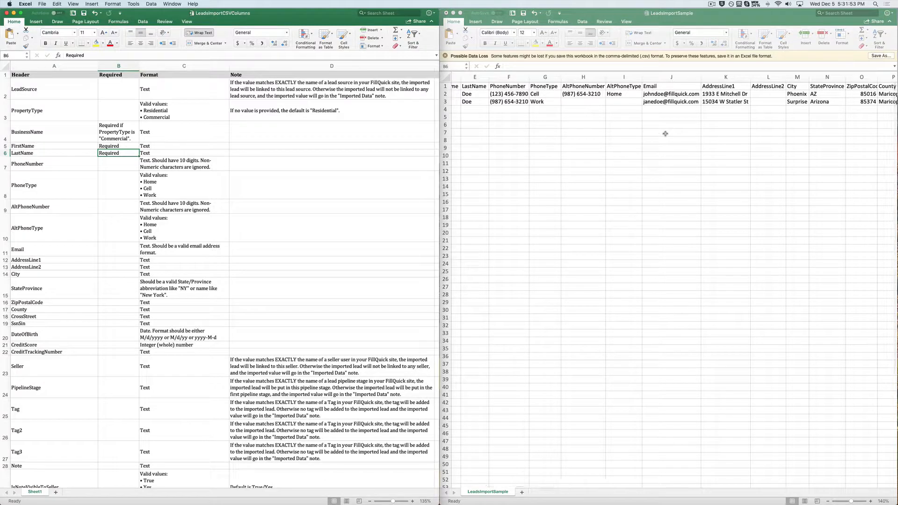
left_click(715, 103)
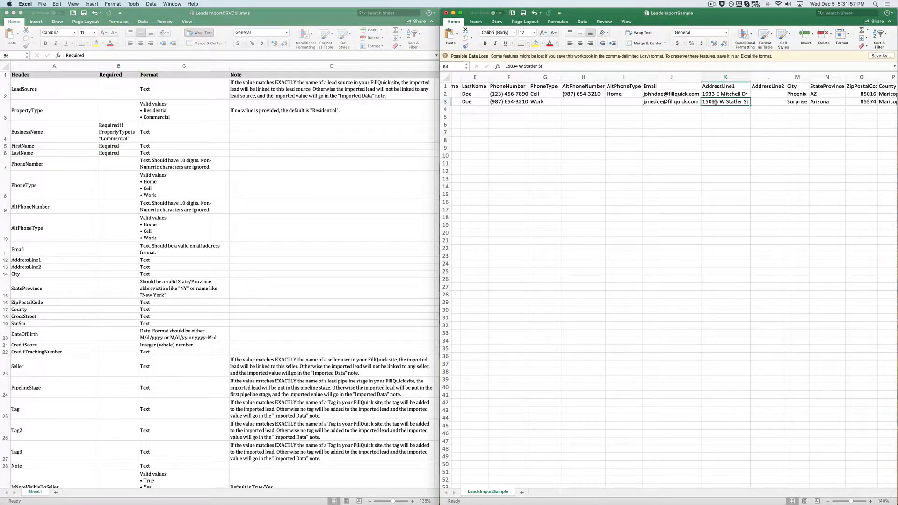
key("Delete")
left_click(716, 94)
key("Delete")
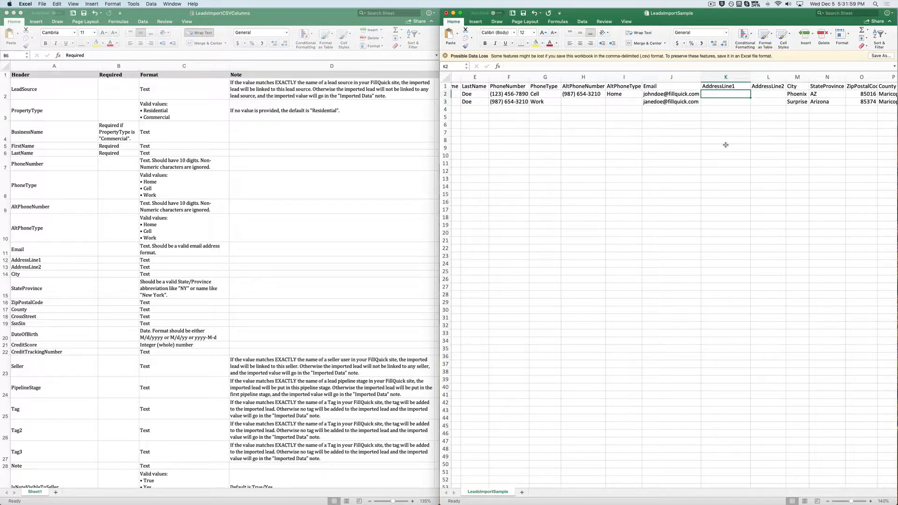
Clear the City value of the second lead in M3
scroll(725, 145, "right", 3)
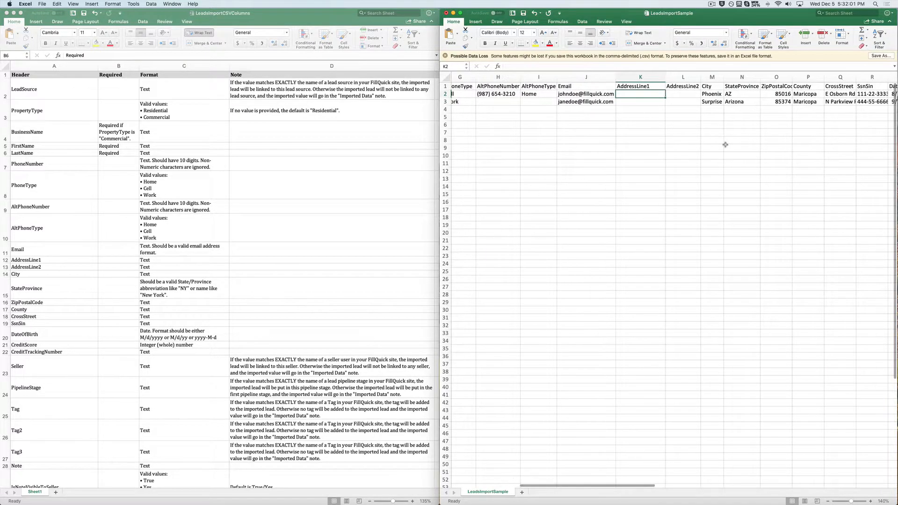
left_click(714, 102)
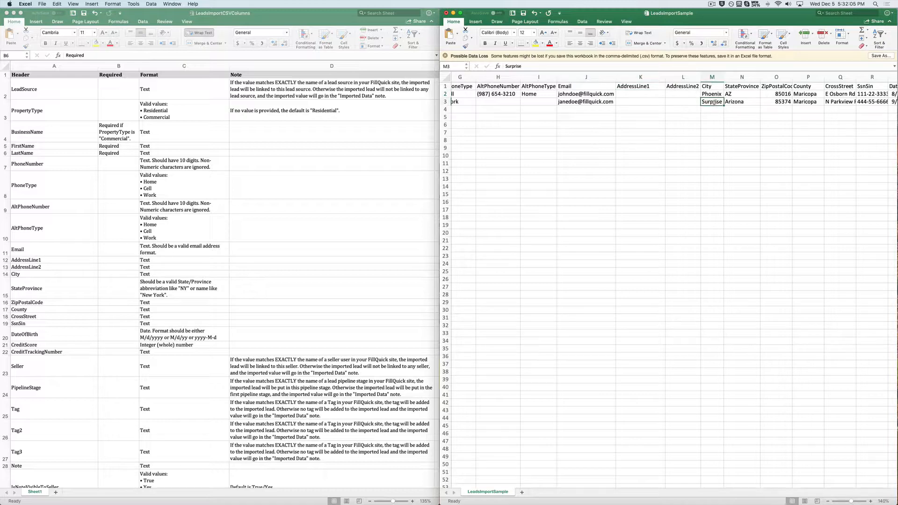
key("Delete")
left_click(748, 169)
Delete the entire County column from LeadsImportSample
scroll(711, 210, "left", 2)
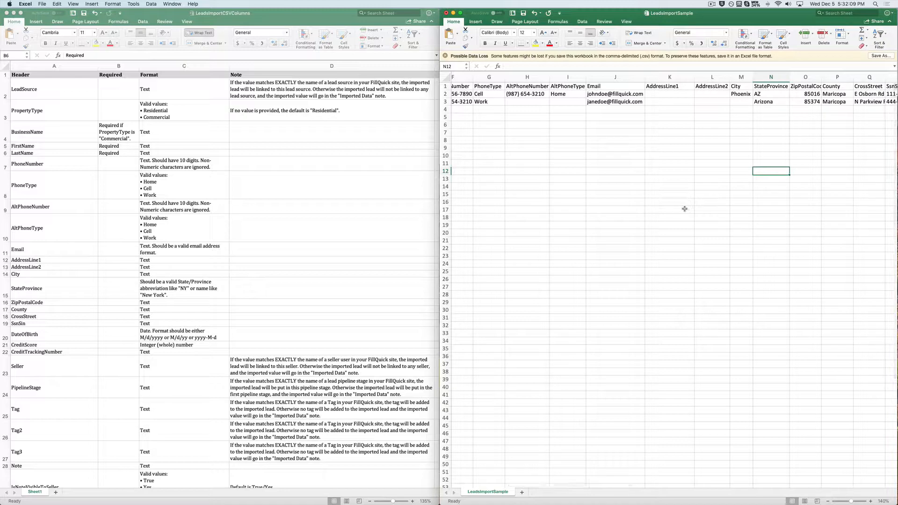
left_click(844, 76)
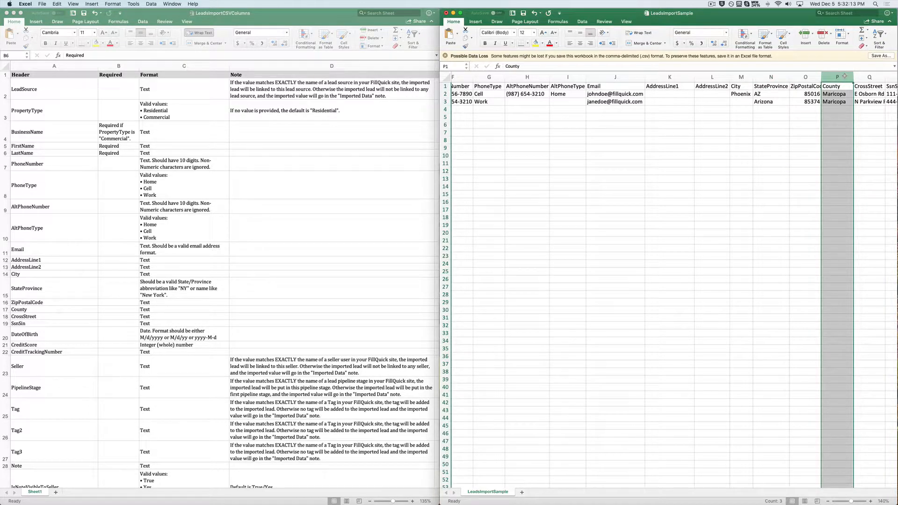
right_click(844, 75)
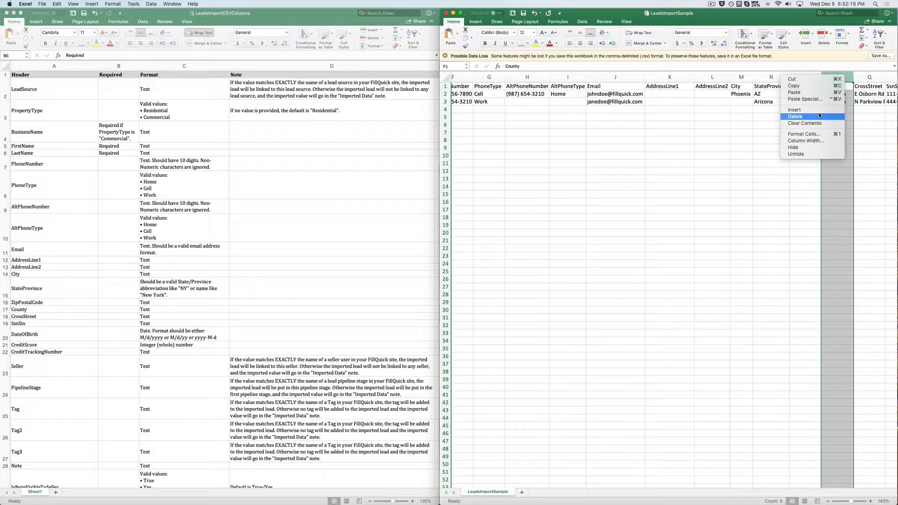
left_click(805, 117)
left_click(789, 178)
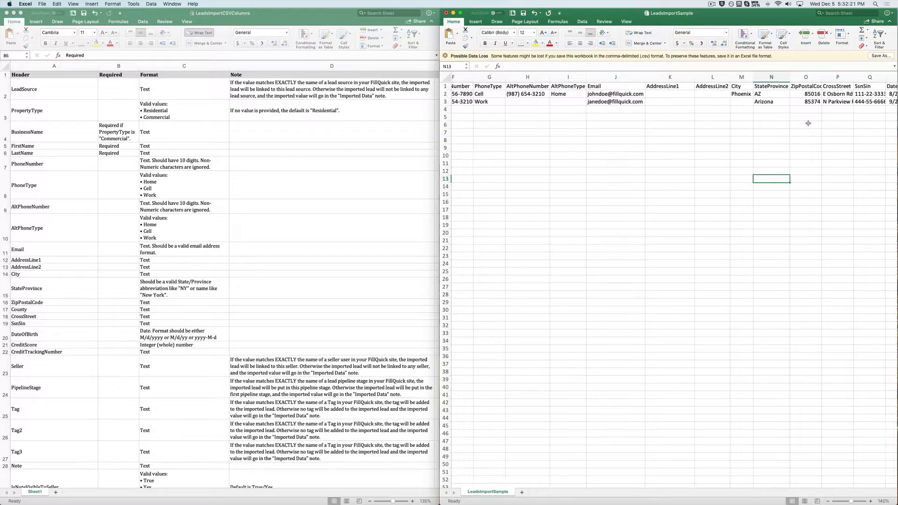
Compare the sample's header row with the field names in the Header column of LeadsImportCSVColumns
scroll(805, 123, "left", 1)
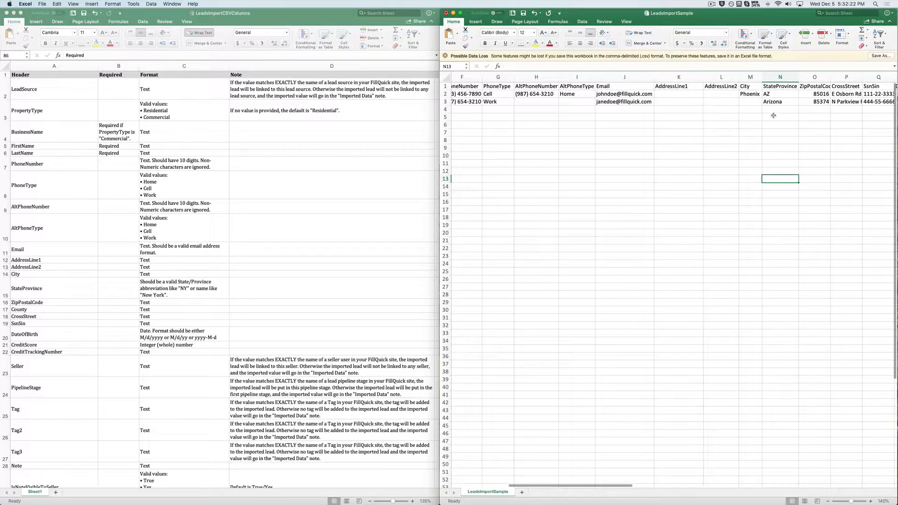
left_click(445, 86)
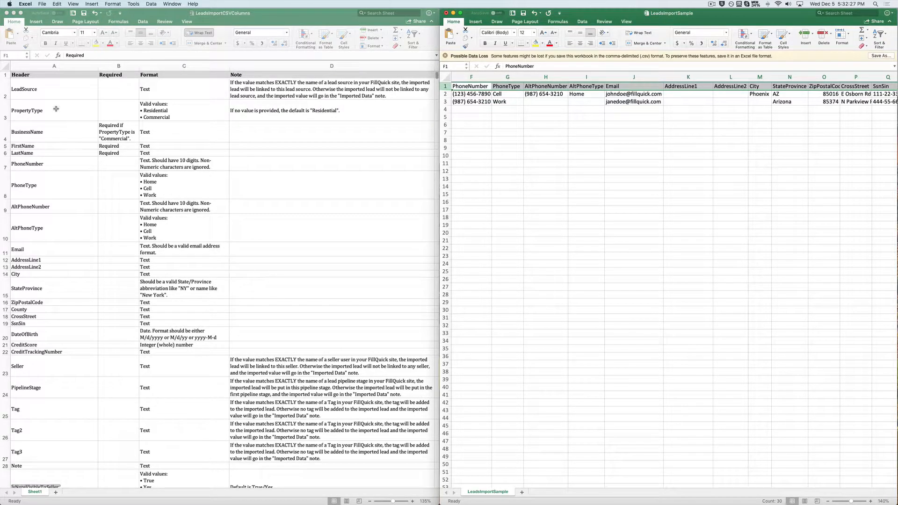
left_click(44, 89)
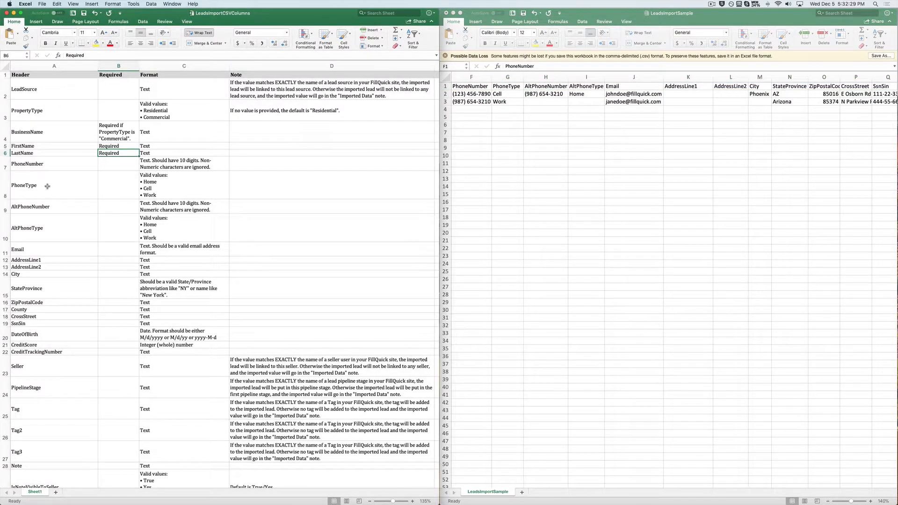
scroll(47, 188, "down", 5)
scroll(47, 187, "up", 5)
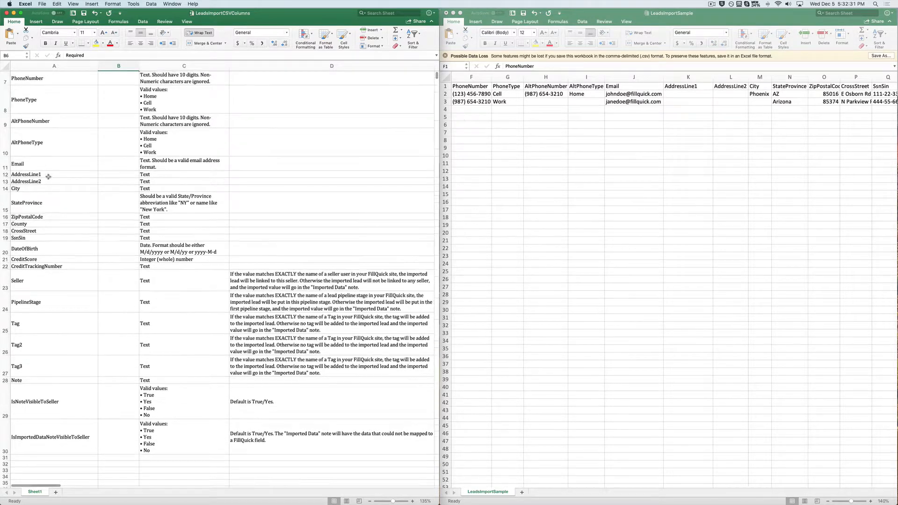
Save LeadsImportSample to the Desktop in Comma Separated Values (.csv) format, replacing the existing file of the same name
left_click(679, 97)
left_click(678, 97)
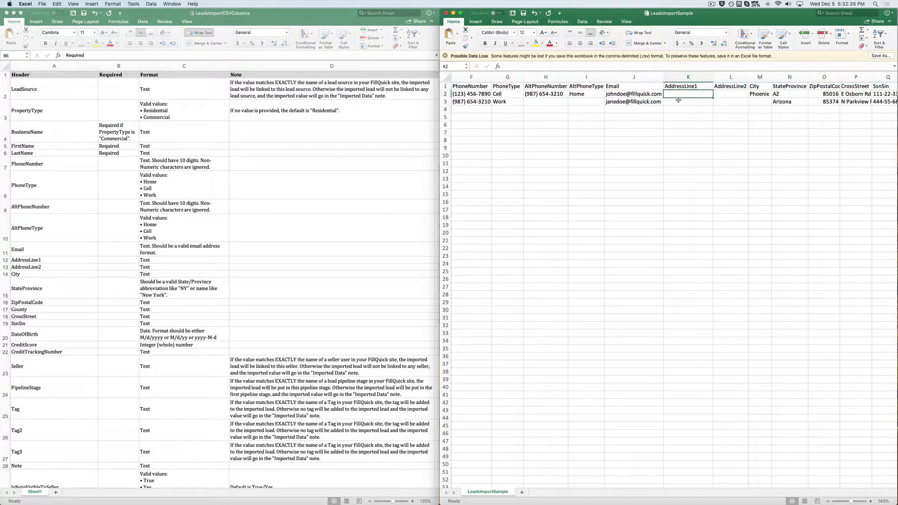
left_click(678, 101)
left_click(45, 4)
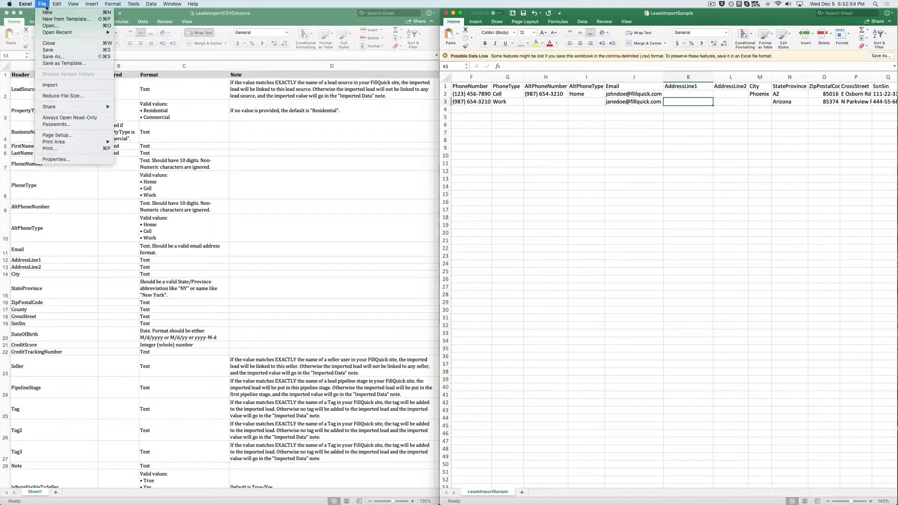
left_click(60, 59)
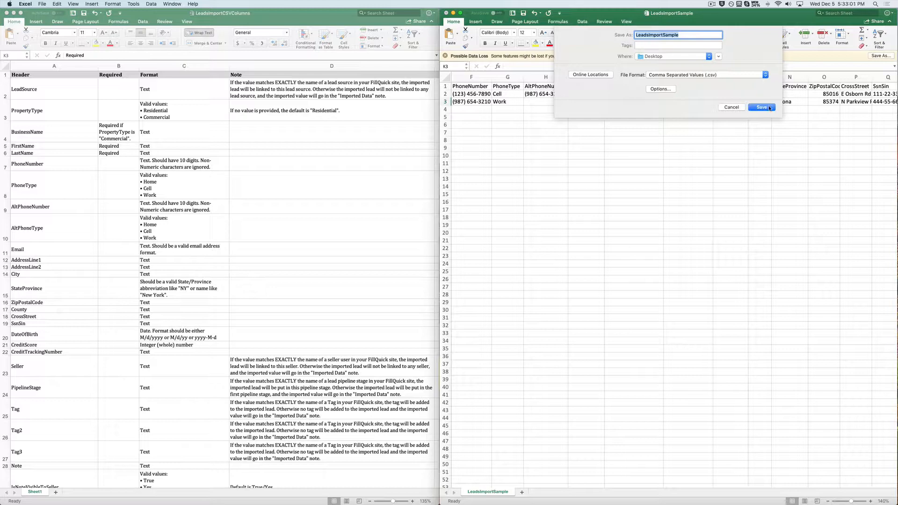
left_click(768, 109)
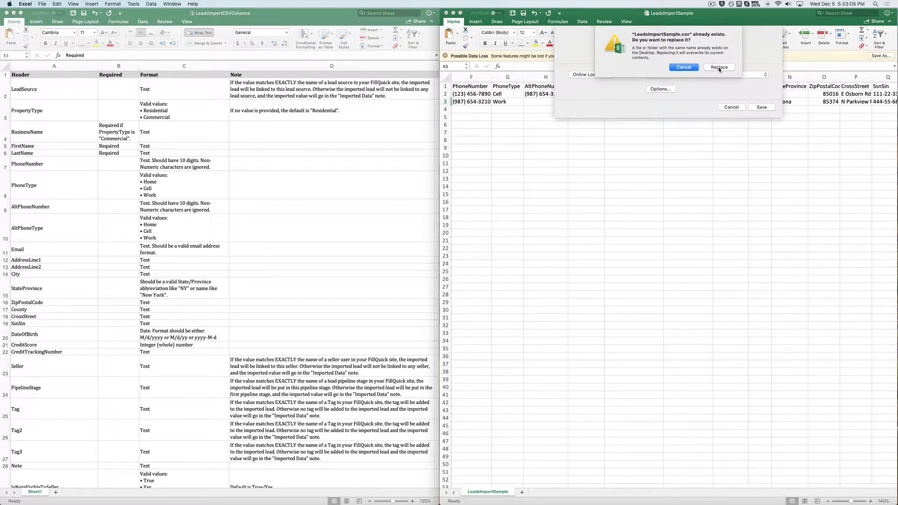
left_click(720, 67)
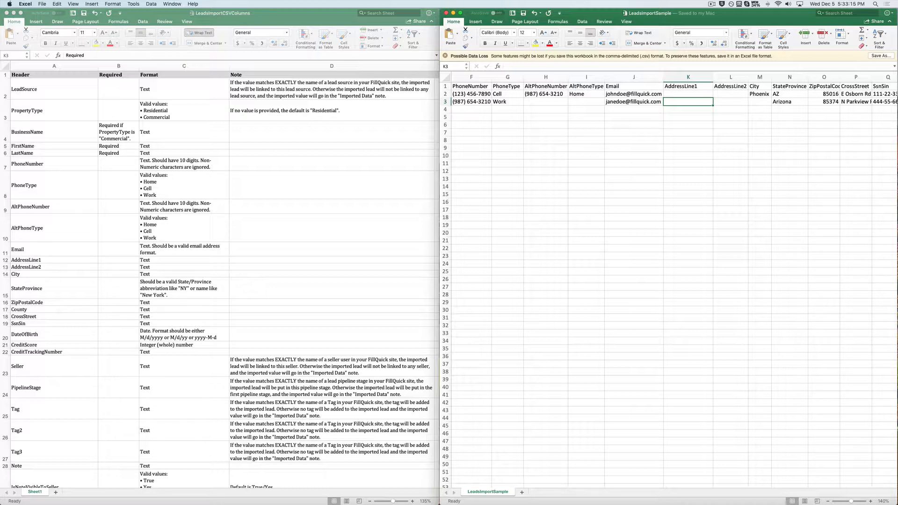
Switch to FillQuick in Firefox and upload LeadsImportSample.csv from the desktop as the Leads CSV for the lead import
left_click(1, 458)
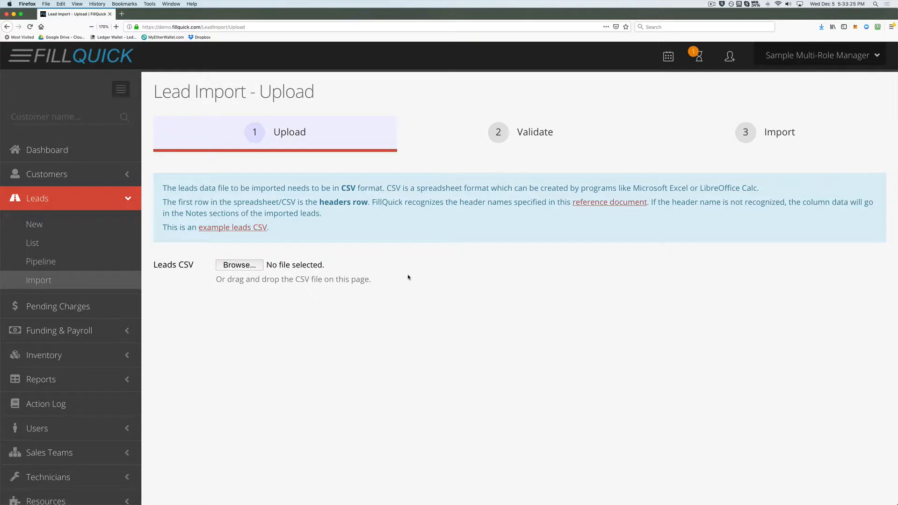
left_click_drag(896, 94, 768, 87)
left_click_drag(791, 14, 897, 72)
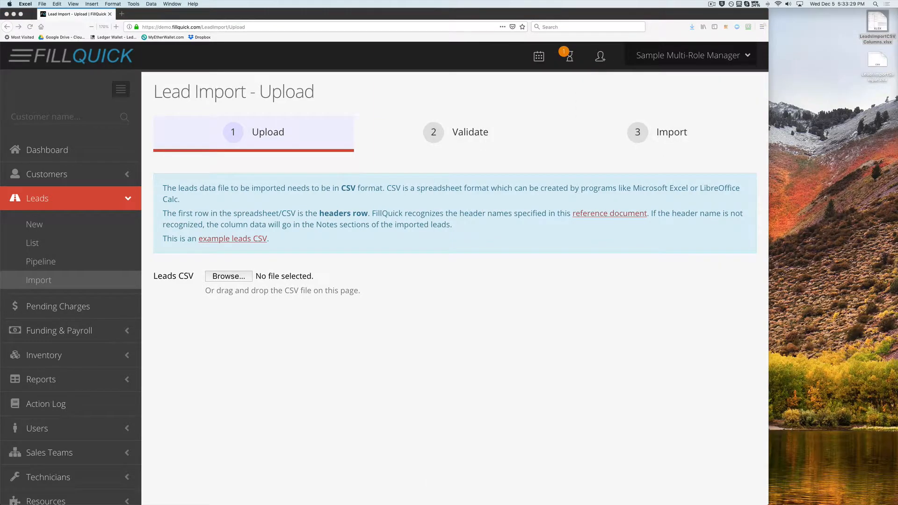
left_click(877, 60)
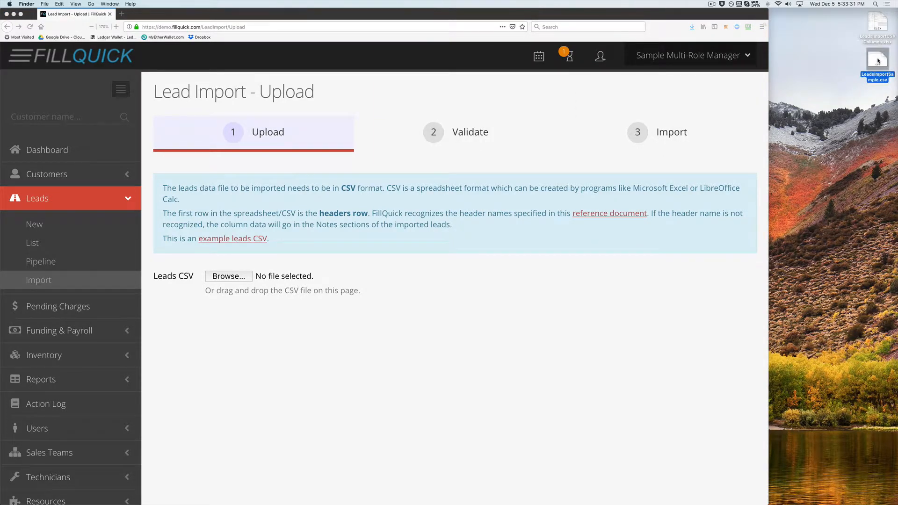
left_click_drag(879, 60, 313, 250)
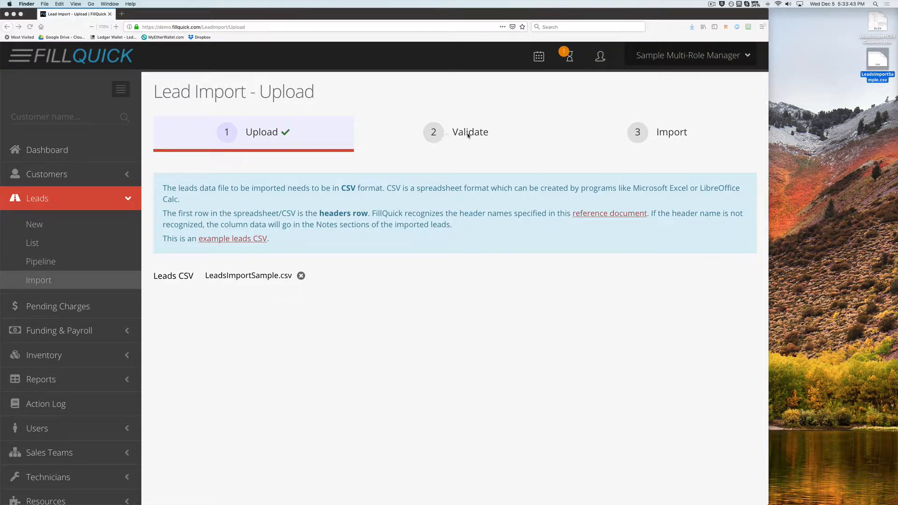
Go to the Validate stage of the lead import and validate the uploaded leads CSV
left_click(469, 136)
left_click(470, 136)
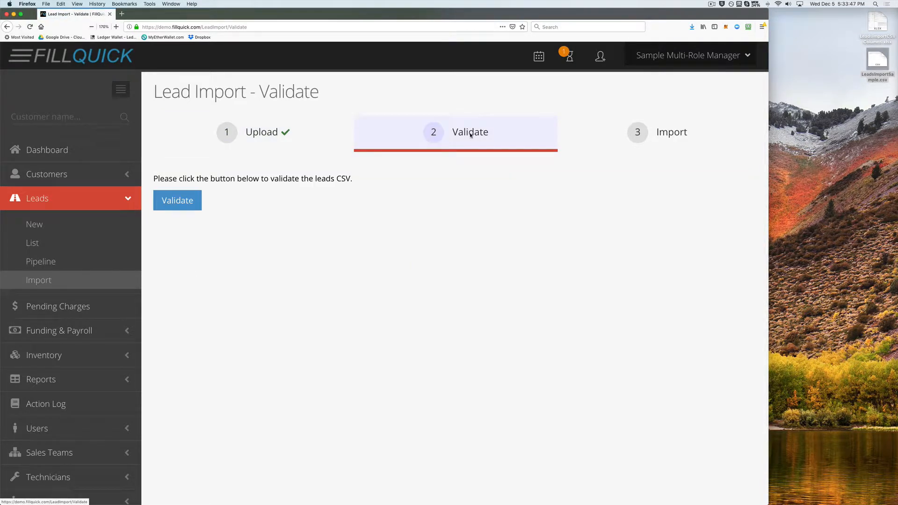
left_click(198, 197)
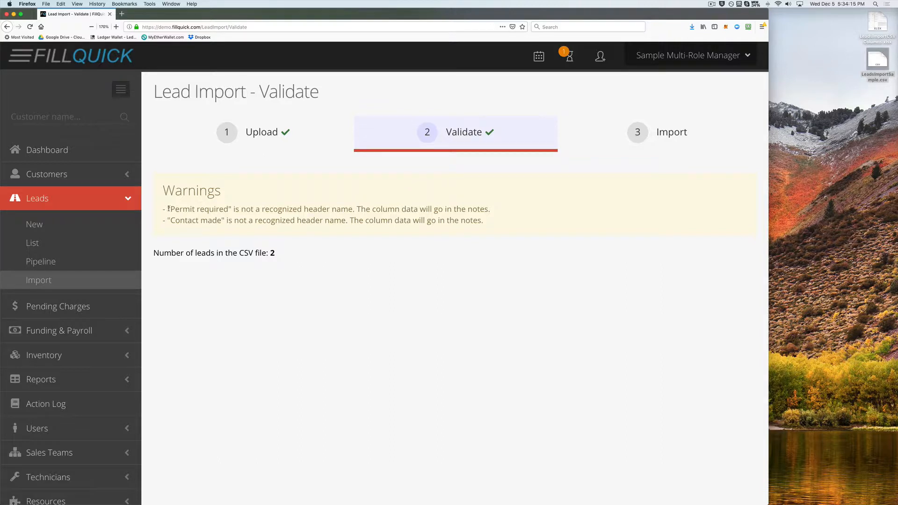
Review the validation warnings about header names and the number of leads in the CSV file
left_click_drag(168, 208, 234, 208)
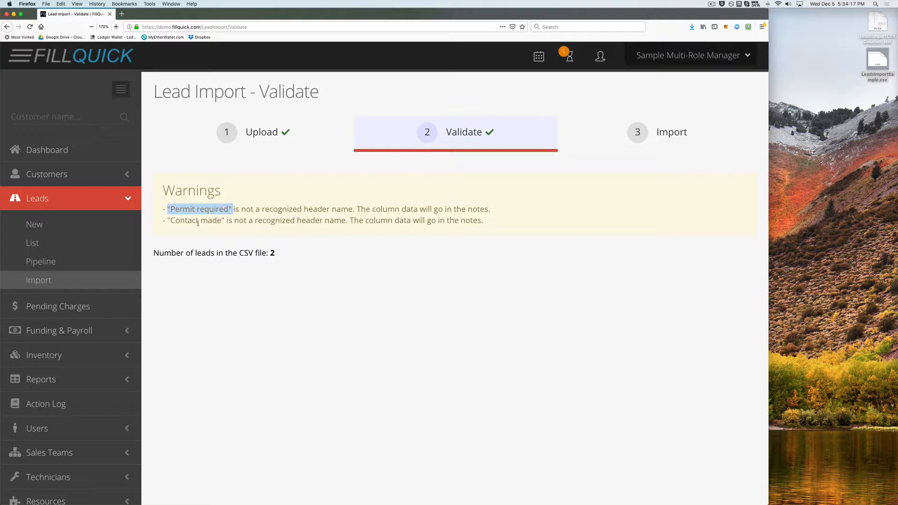
left_click_drag(168, 221, 351, 206)
left_click(248, 216)
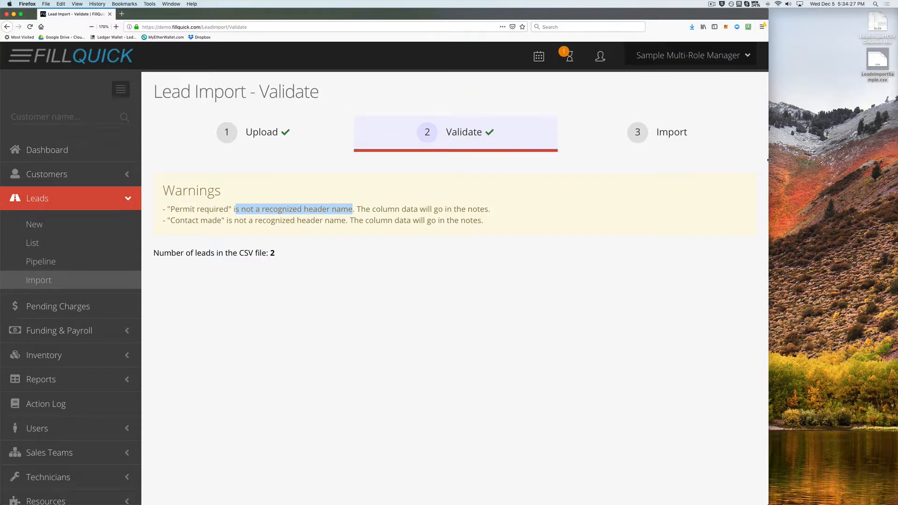
double_click(768, 241)
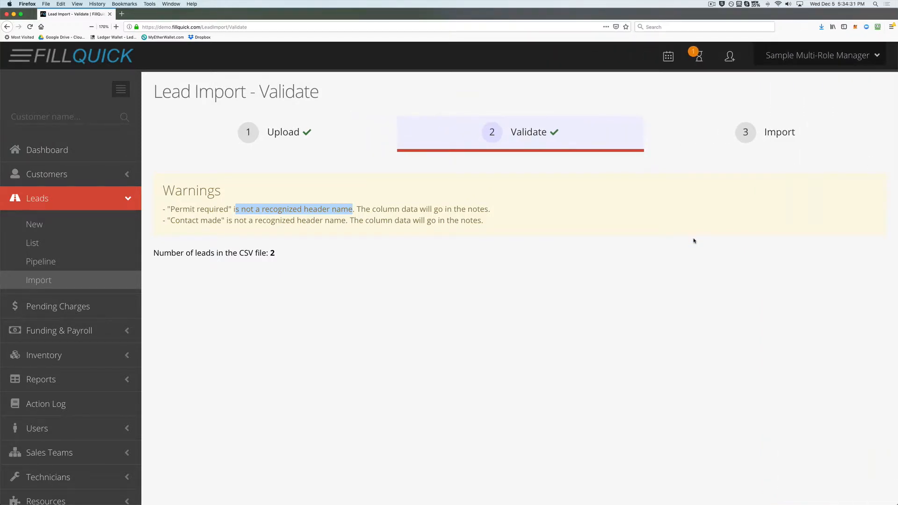
left_click(477, 236)
left_click_drag(358, 208, 491, 209)
left_click(491, 210)
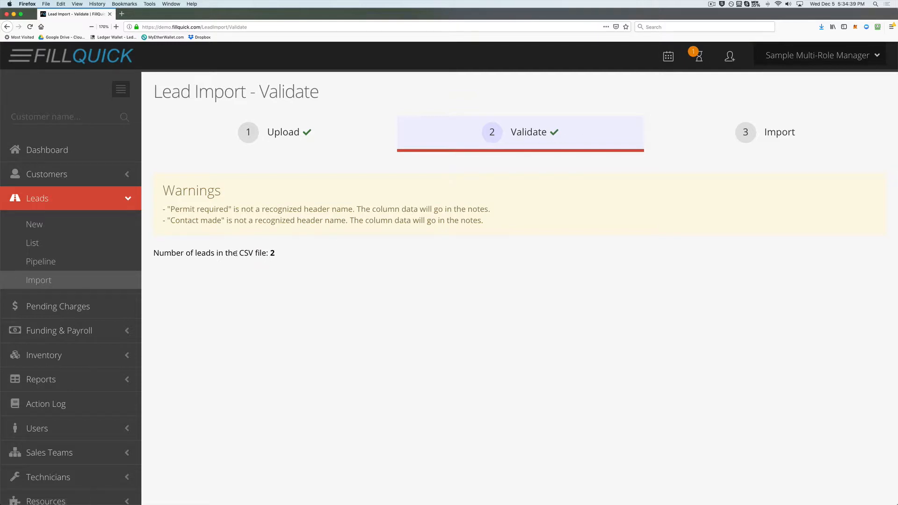
left_click_drag(236, 253, 283, 254)
left_click(290, 267)
Run the import of the validated leads CSV and open the lead list
left_click(792, 134)
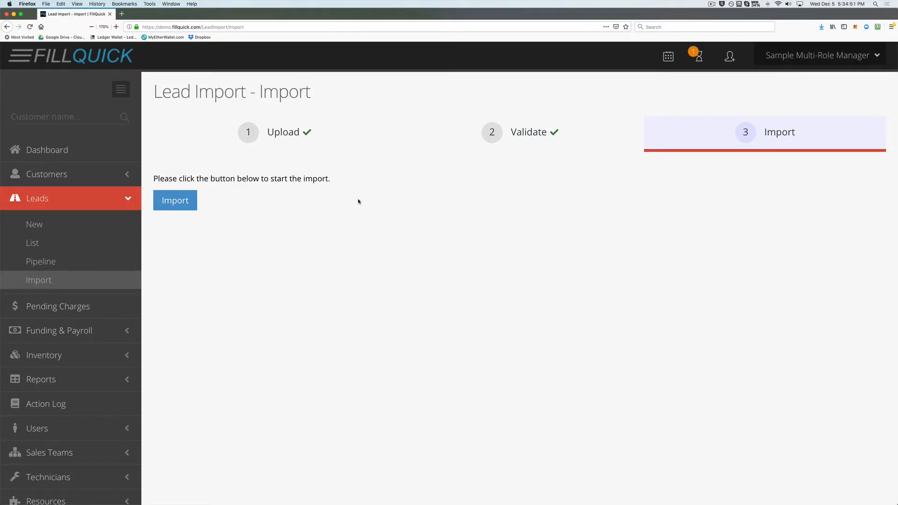
left_click(186, 199)
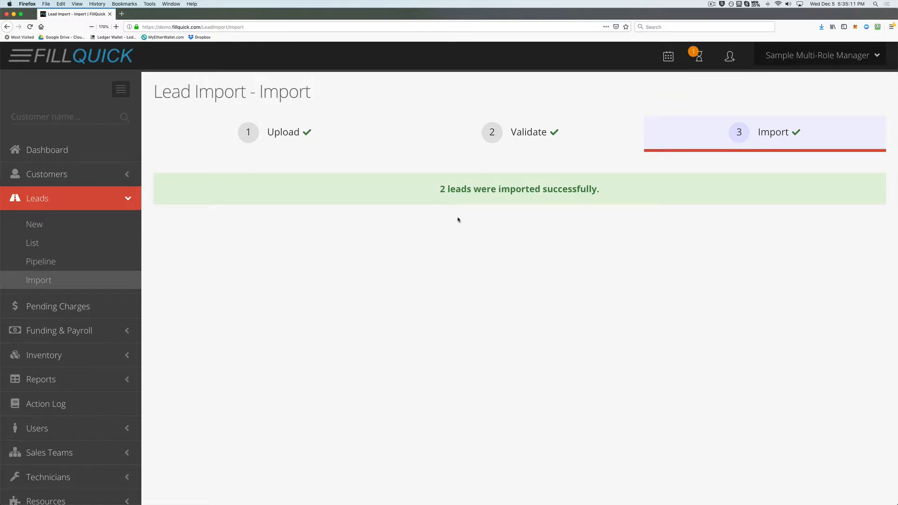
left_click(38, 243)
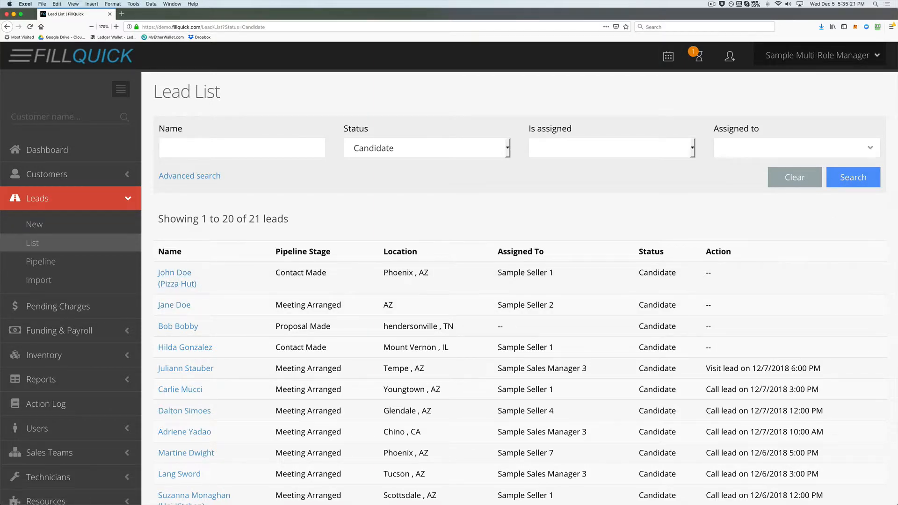
Compare the business, name and phone values of both rows in LeadsImportSample with the lead list in FillQuick
left_click_drag(897, 70, 534, 115)
scroll(441, 216, "left", 5)
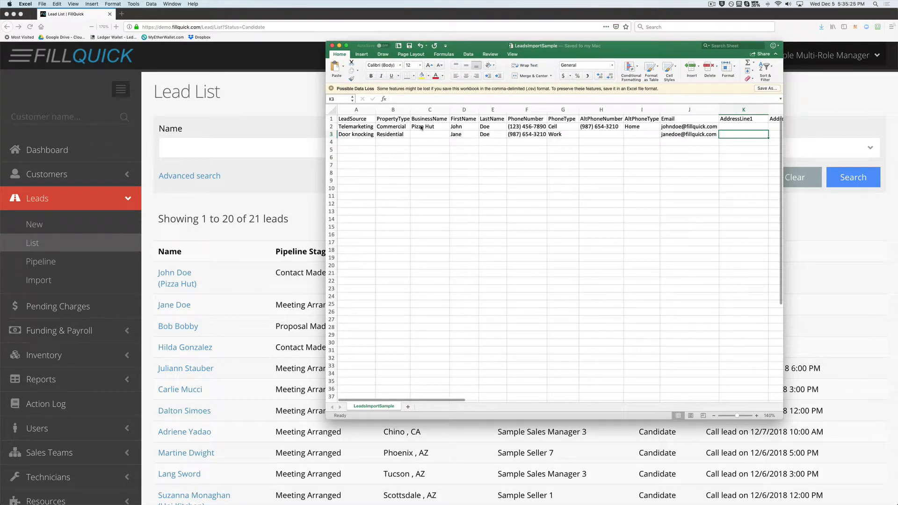
left_click(413, 126)
left_click(407, 127)
left_click(417, 127)
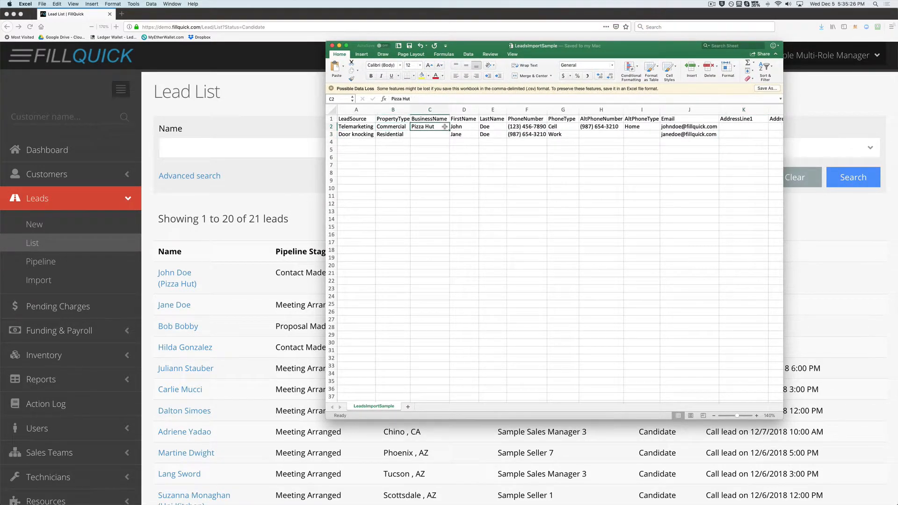
left_click(487, 127)
left_click(523, 127)
left_click(568, 126)
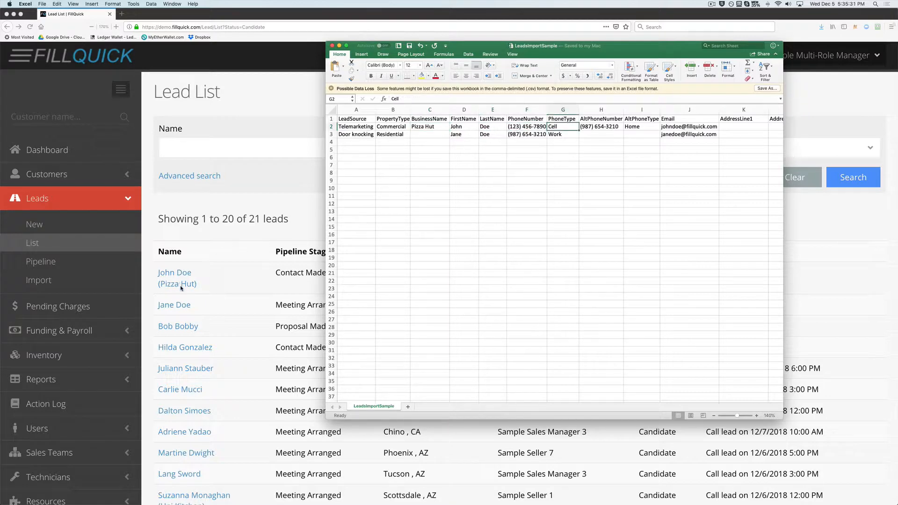
left_click(464, 135)
left_click(485, 137)
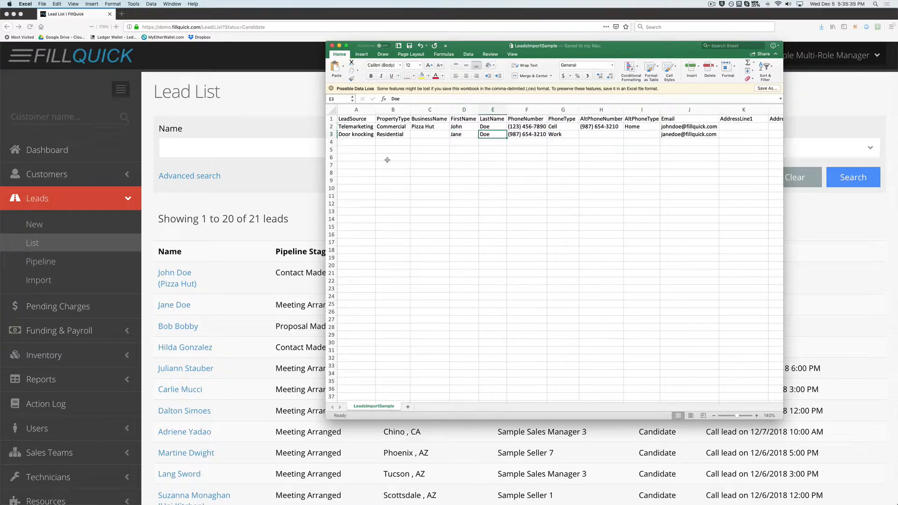
key("super+m")
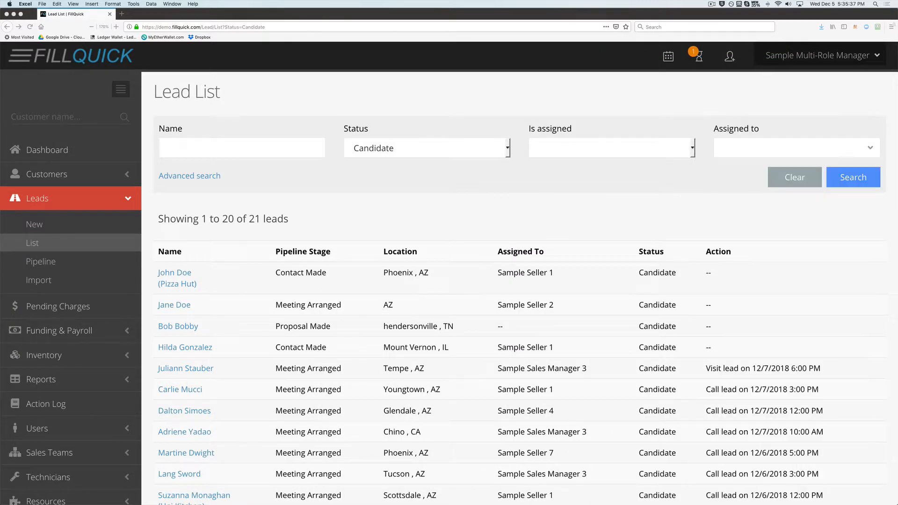
Open the imported Pizza Hut lead and read the Permit required and Contact made entries in its imported data note
left_click(245, 295)
left_click(179, 274)
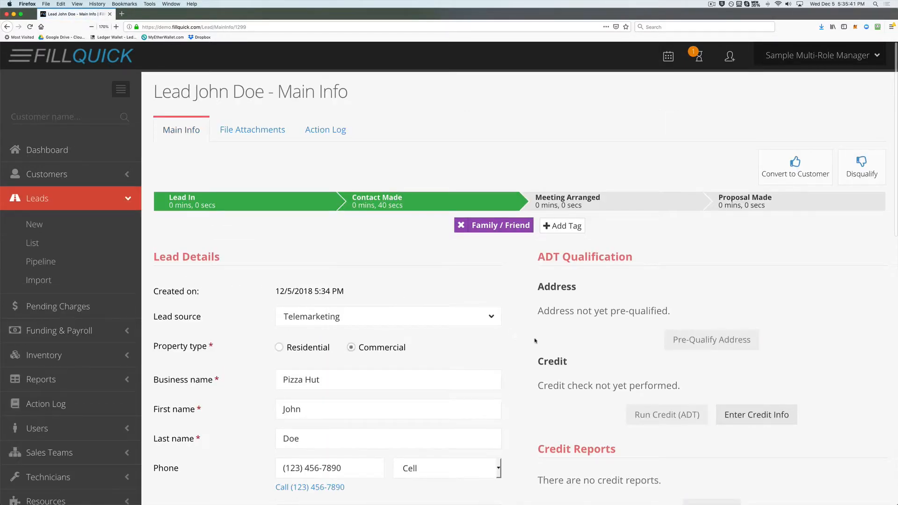
scroll(551, 354, "down", 5)
scroll(551, 355, "down", 4)
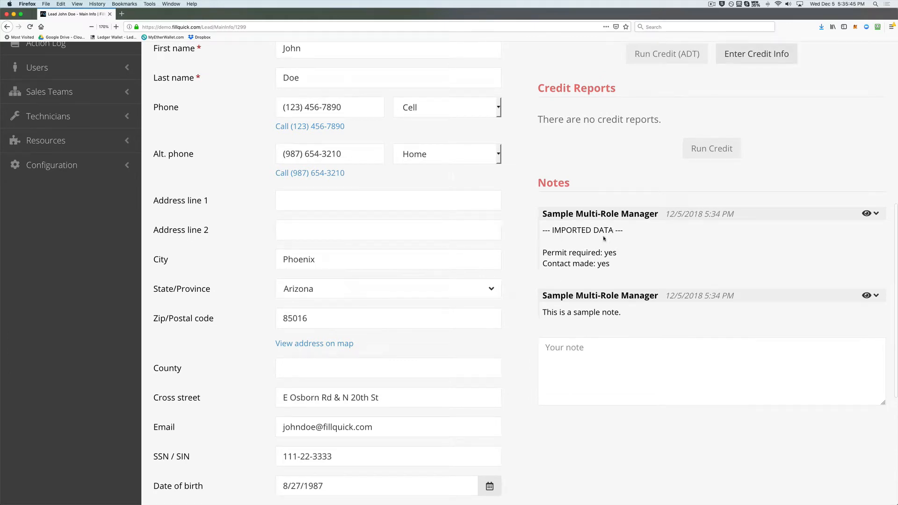
left_click_drag(543, 253, 621, 264)
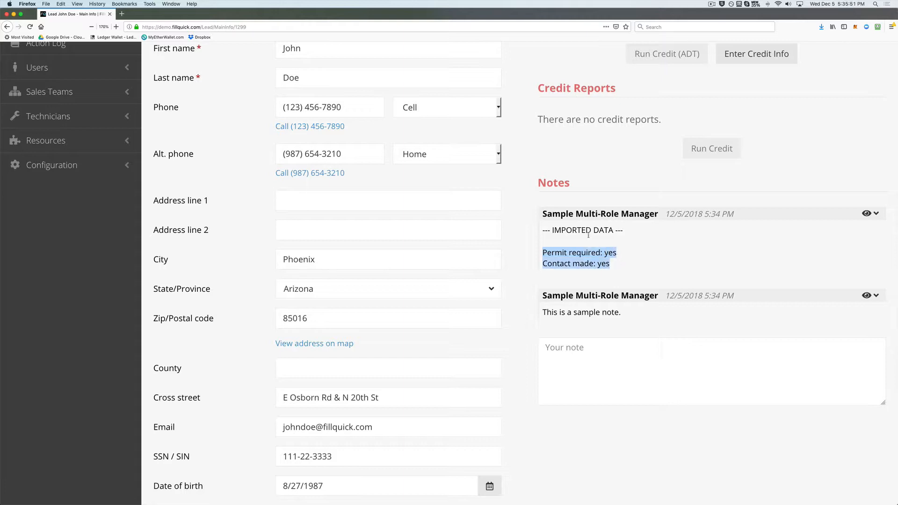
left_click_drag(576, 253, 625, 253)
left_click(555, 264)
left_click_drag(548, 265, 619, 262)
Check the Permit required and Contact made columns of both leads in LeadsImportSample against the note, and put the workbook away
key("super+Tab")
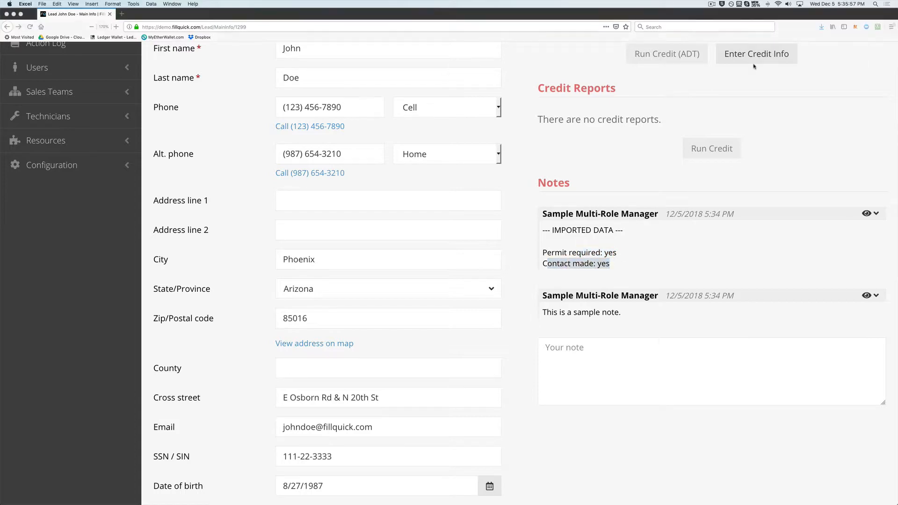
scroll(664, 192, "right", 10)
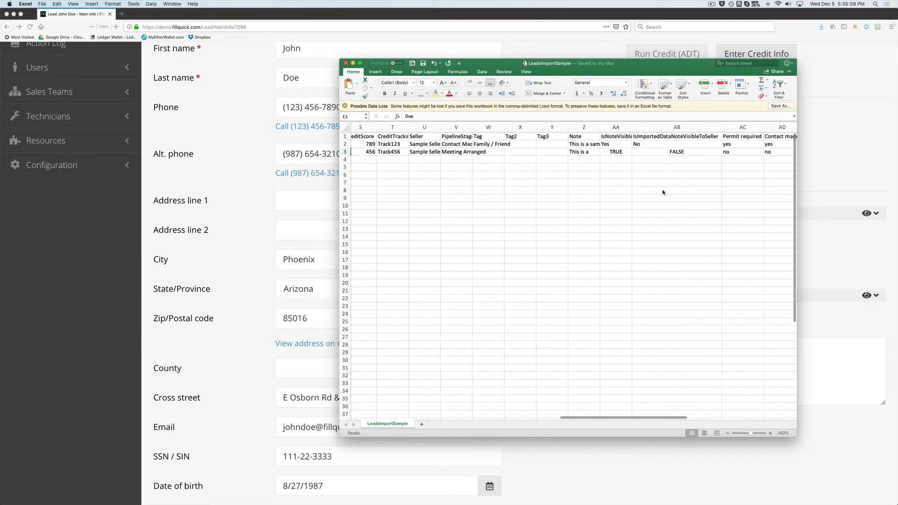
left_click(560, 137)
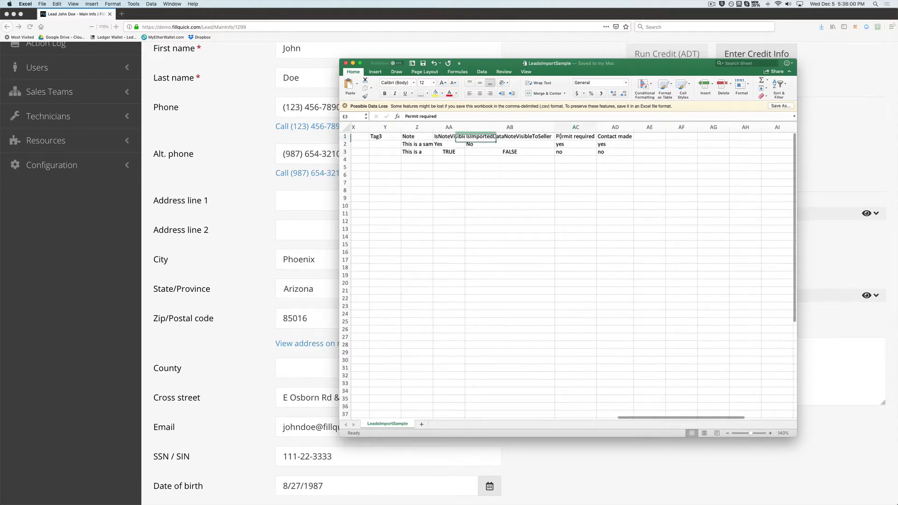
left_click(610, 137)
left_click(579, 144)
left_click(577, 151)
left_click(601, 144)
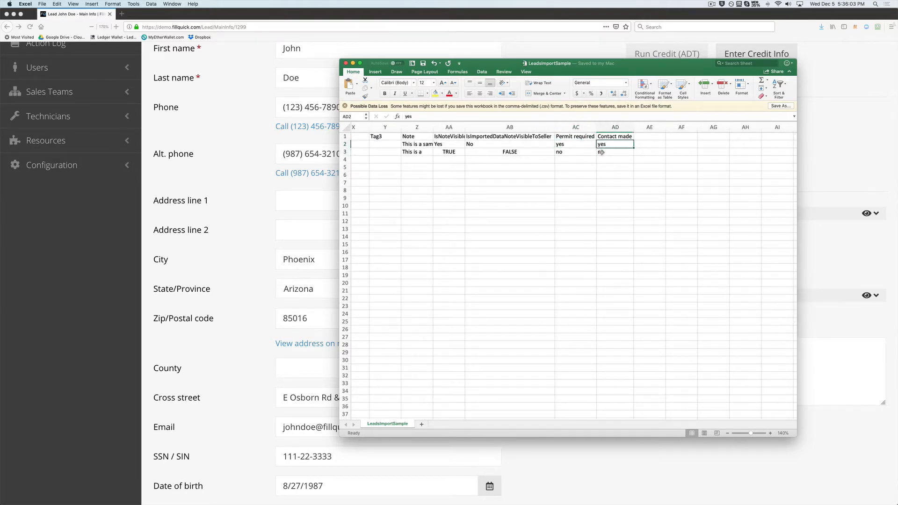
left_click(601, 152)
left_click(588, 152)
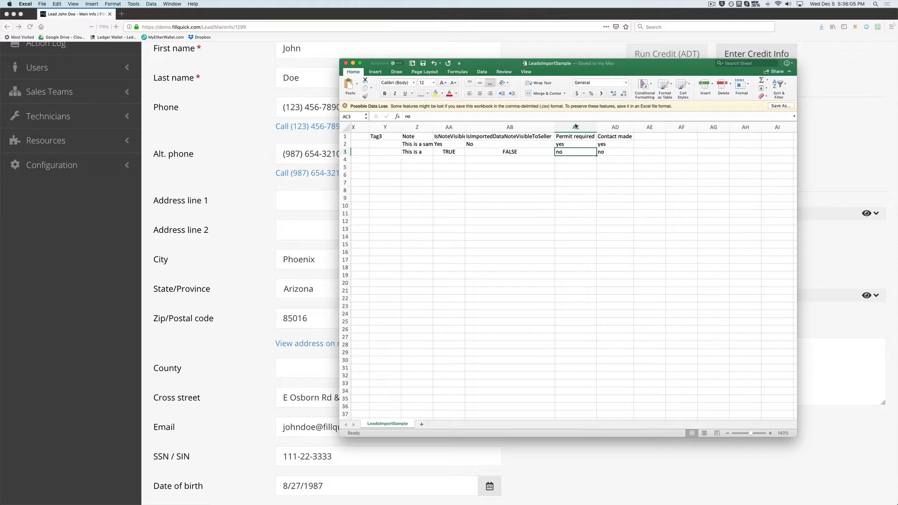
left_click(569, 145)
double_click(631, 65)
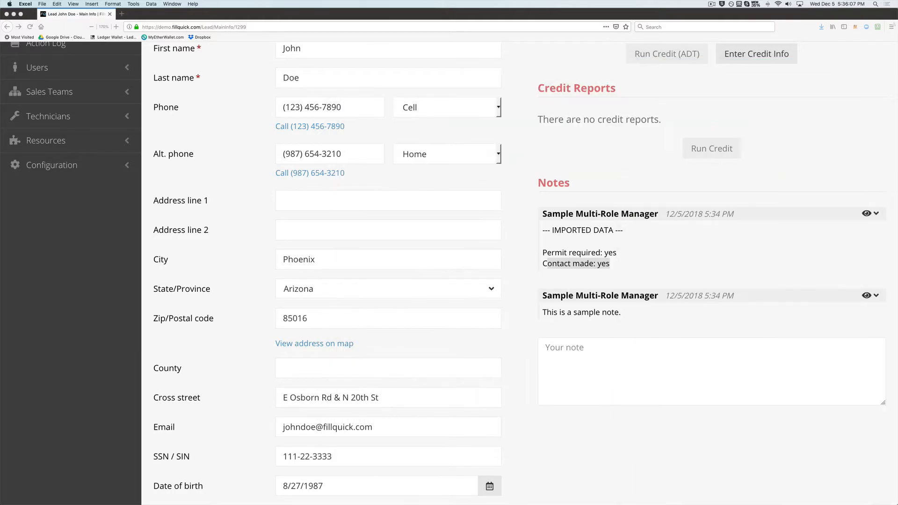
Review the Lead Details fields of the Pizza Hut lead, from lead source and phones to address
scroll(537, 236, "up", 3)
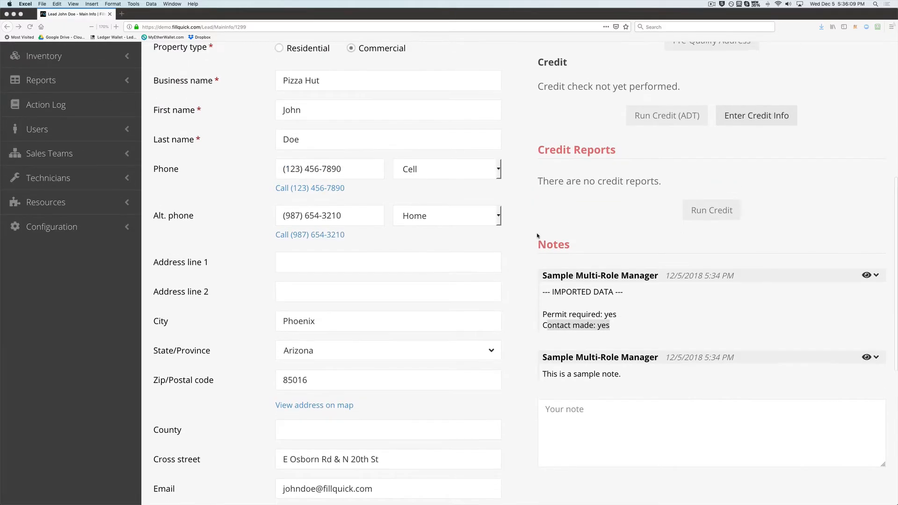
scroll(538, 236, "up", 5)
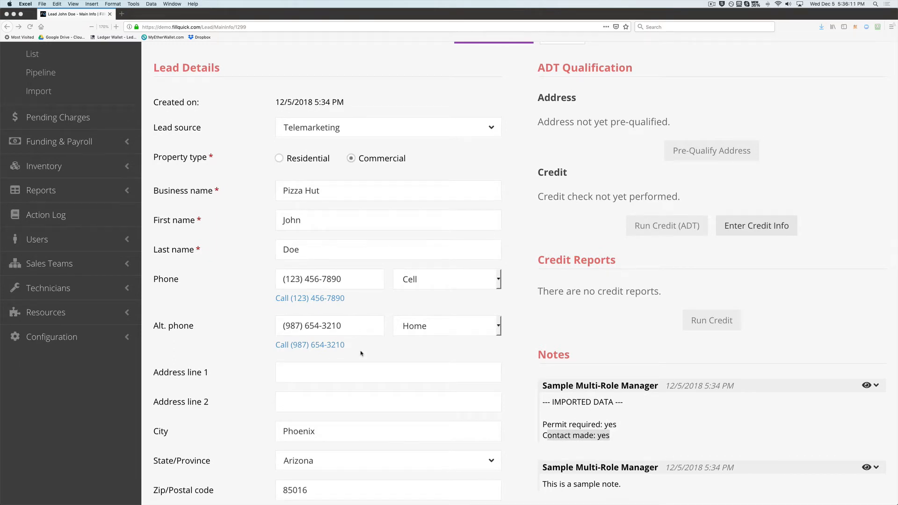
scroll(360, 353, "down", 5)
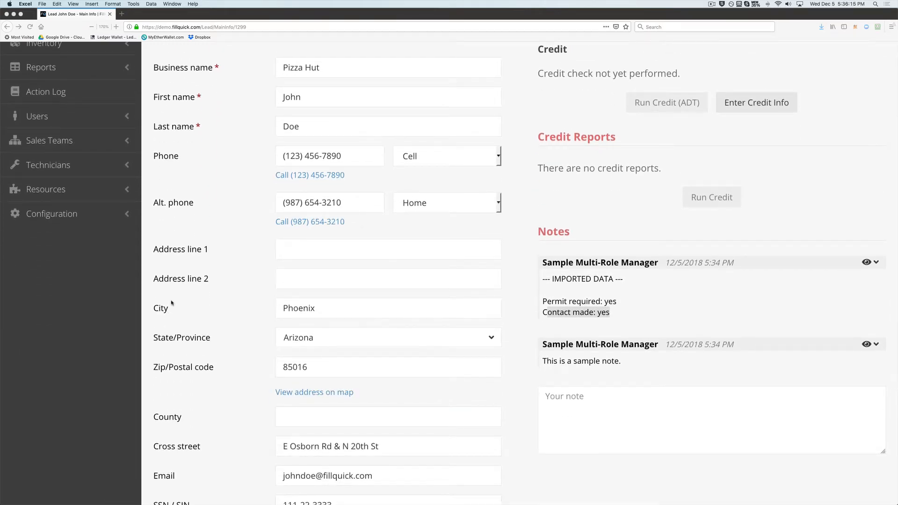
Bring LeadsImportSample over the lead page, check its header row of column names from LeadSource onward, and put the workbook away
scroll(172, 304, "up", 2)
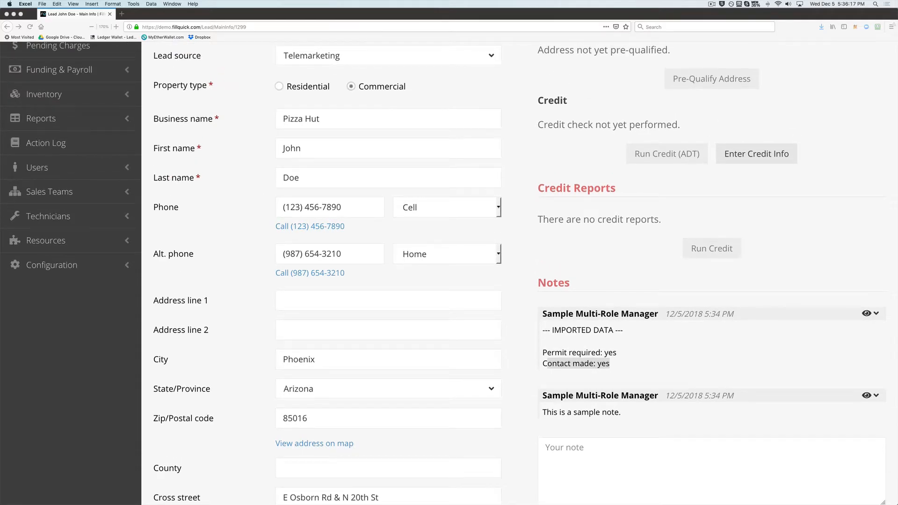
left_click_drag(897, 57, 465, 85)
scroll(475, 187, "left", 10)
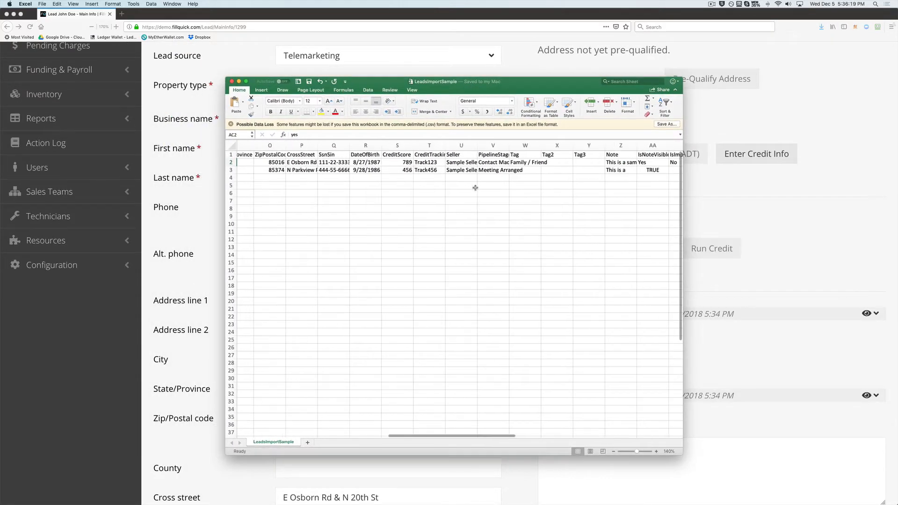
scroll(475, 188, "left", 15)
left_click(232, 154)
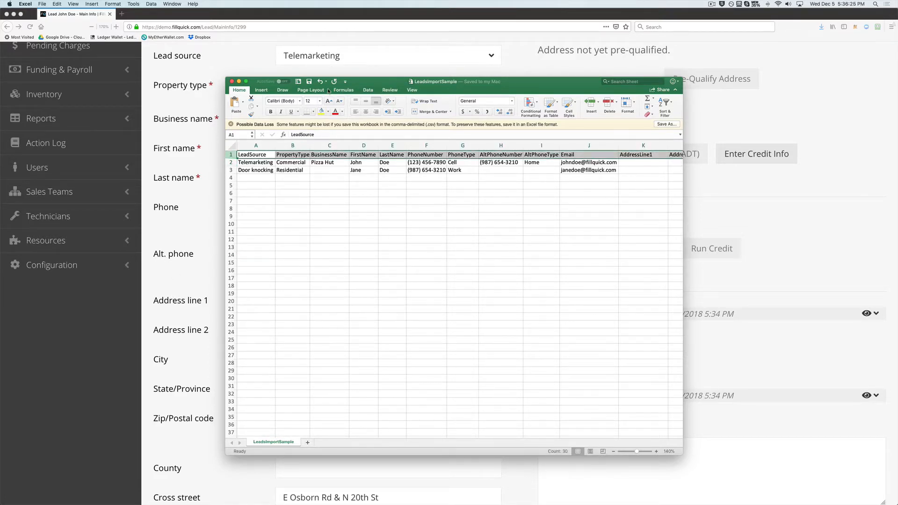
left_click_drag(382, 83, 897, 187)
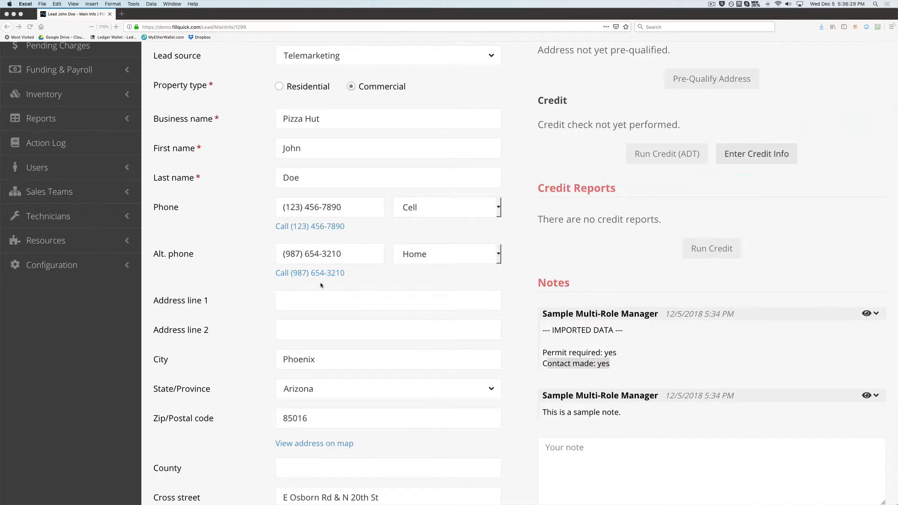
Check the Address line 1 field of the Pizza Hut lead and review the pipeline stage bar above Lead Details
scroll(321, 286, "down", 3)
left_click(286, 219)
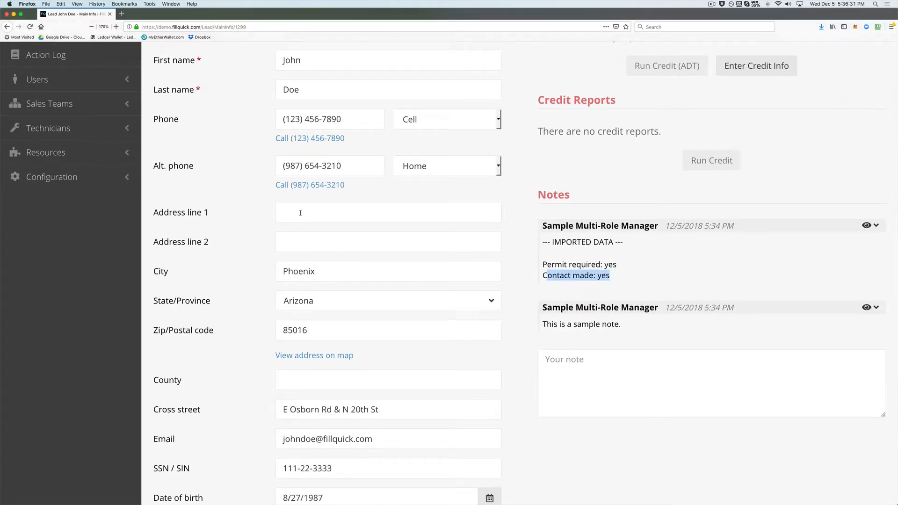
left_click(290, 215)
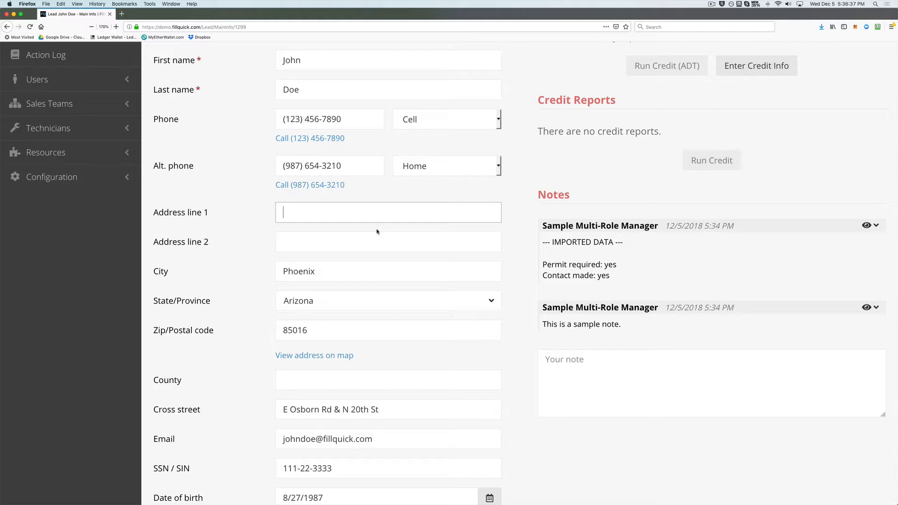
scroll(377, 231, "up", 7)
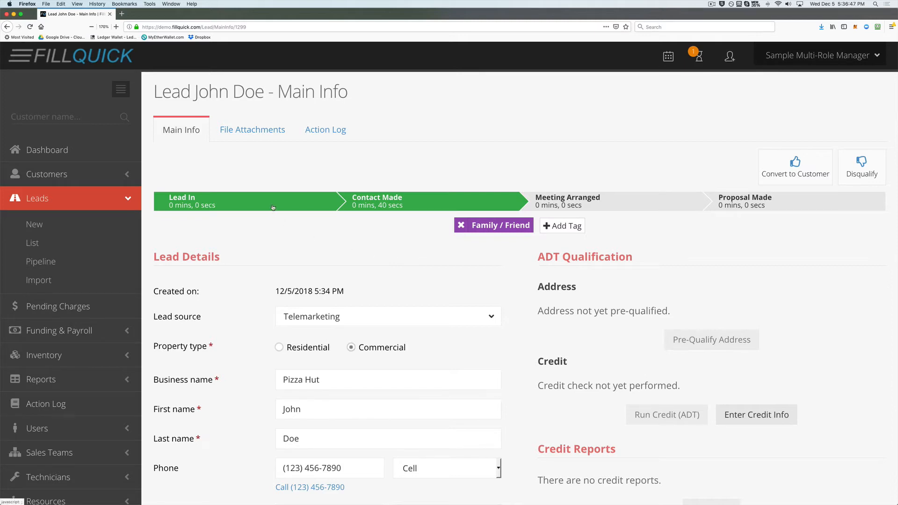
Minimize the browser to reach the LeadsImportCSVColumns workbook and read the PipelineStage row's note on exact name matching
left_click(14, 14)
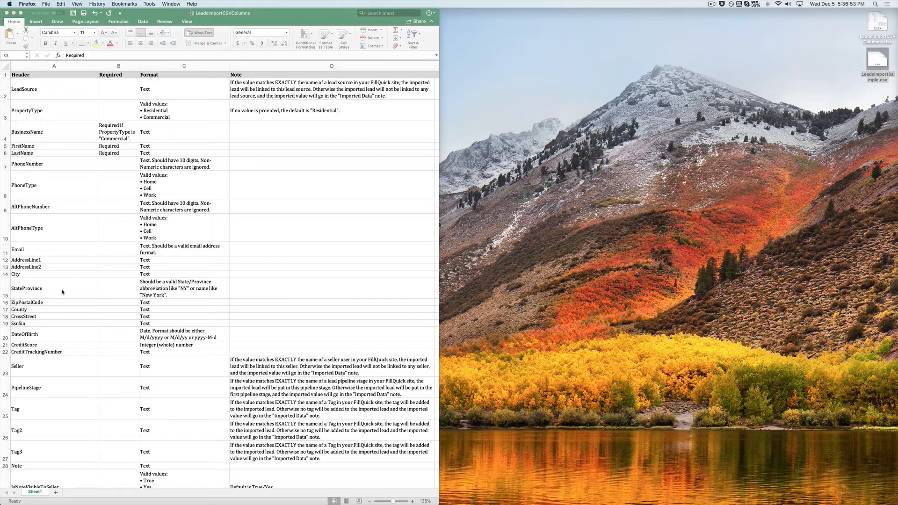
scroll(64, 293, "down", 5)
left_click(26, 308)
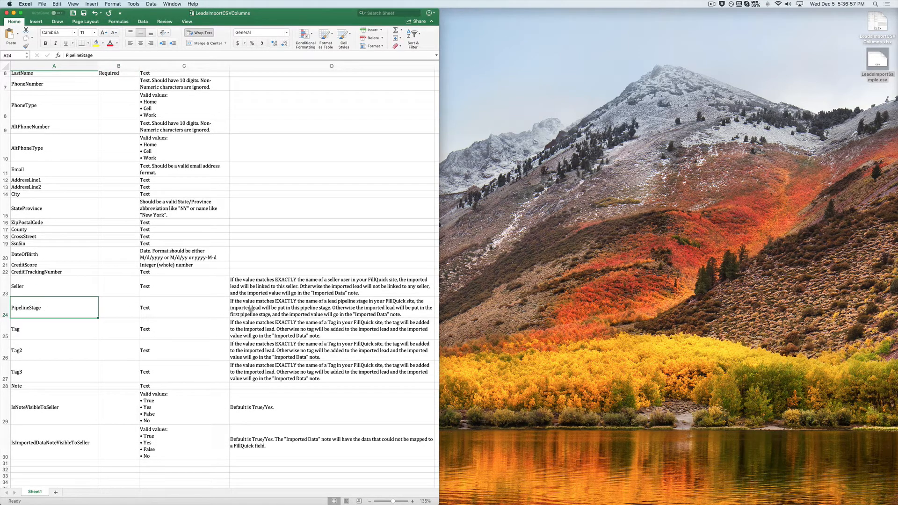
left_click(293, 307)
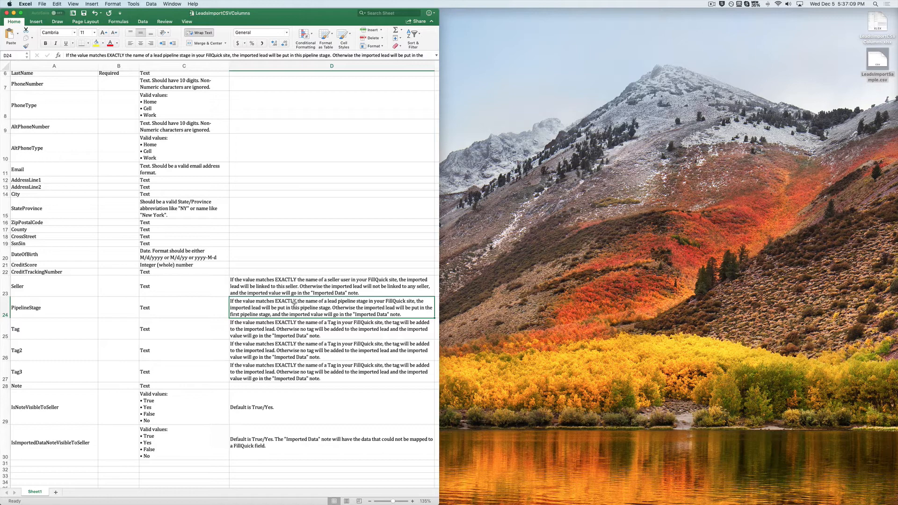
Read the Note column entries for LeadSource, PropertyType and Seller in LeadsImportCSVColumns
scroll(290, 299, "up", 5)
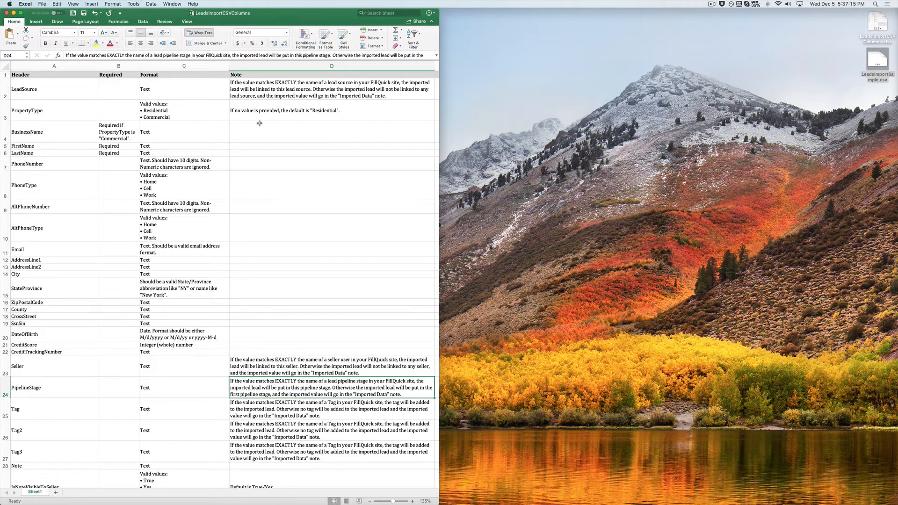
left_click(253, 90)
left_click(276, 111)
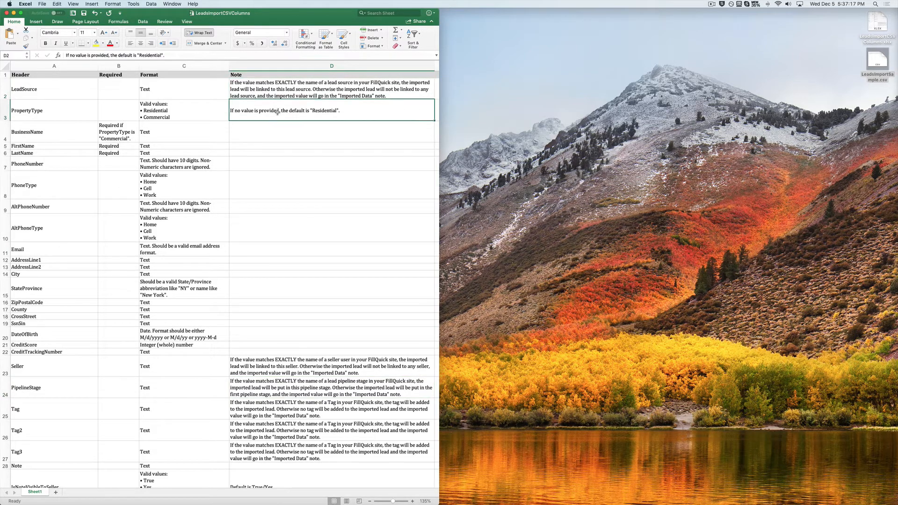
left_click(288, 365)
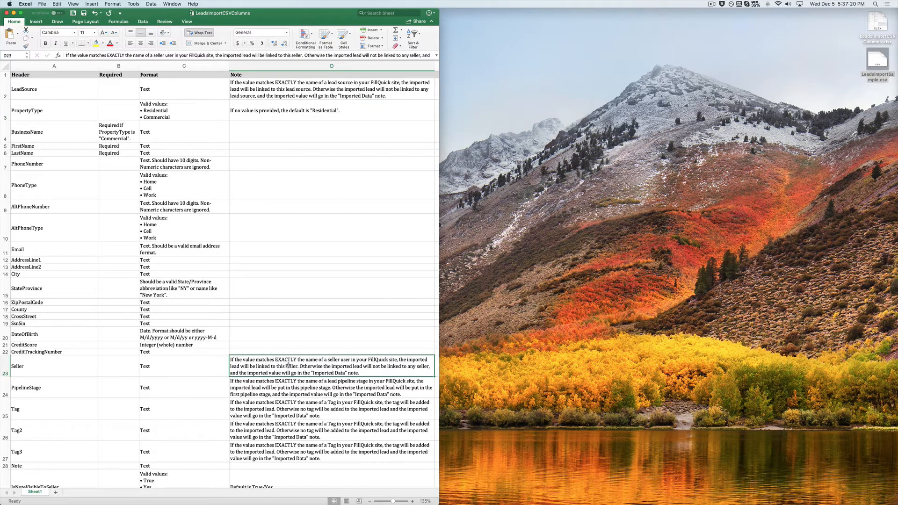
left_click(19, 366)
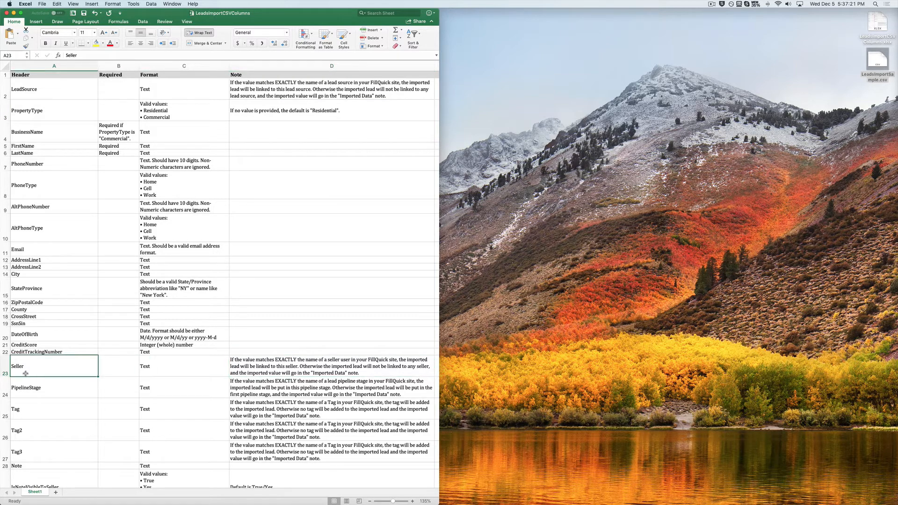
left_click(272, 370)
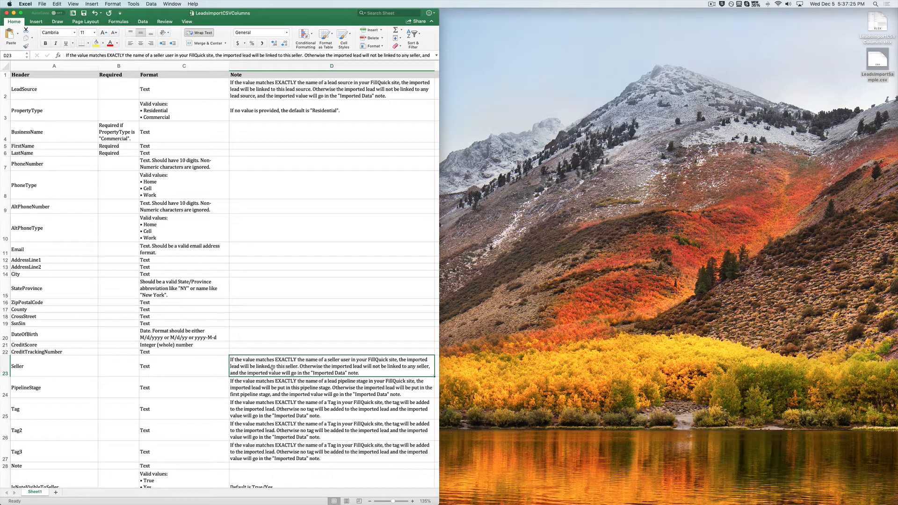